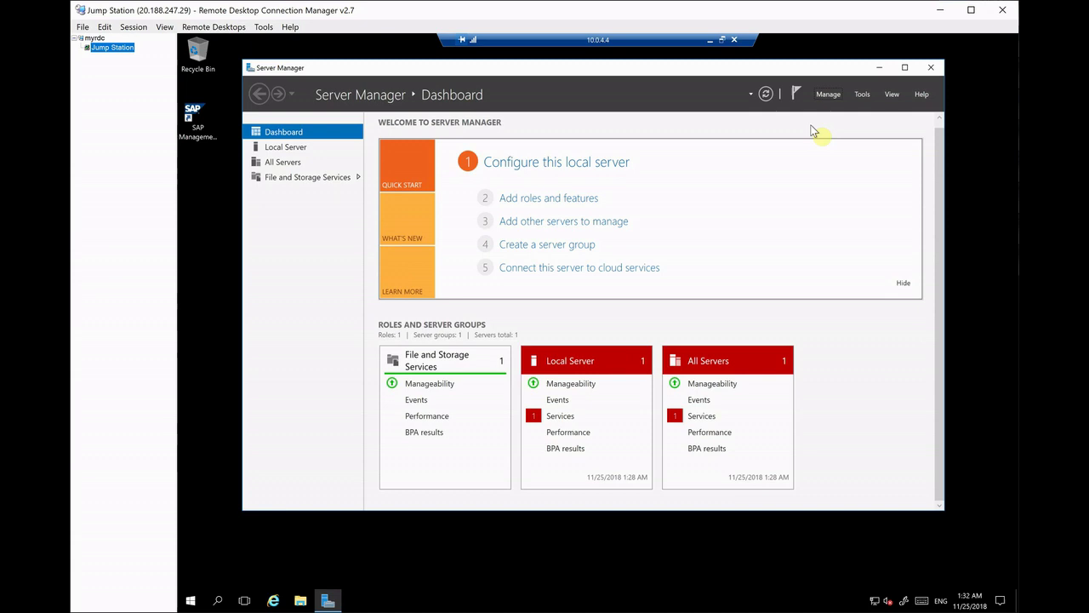
# - Launch Add Roles and Features for sapdbnode01 with role-based installation and skip roles to the Features page
pyautogui.click(824, 96)
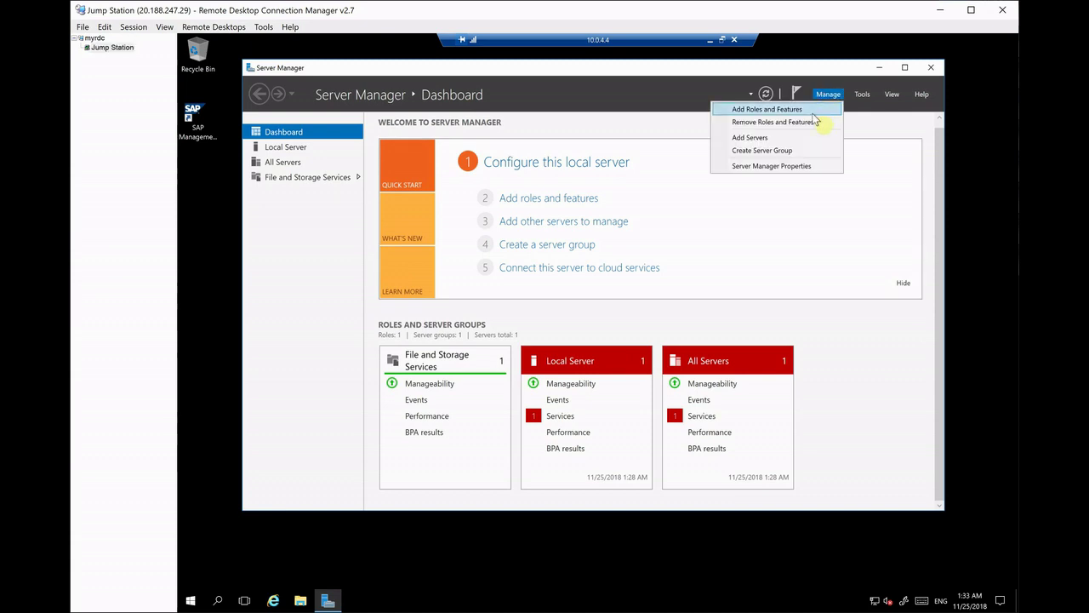
pyautogui.click(813, 111)
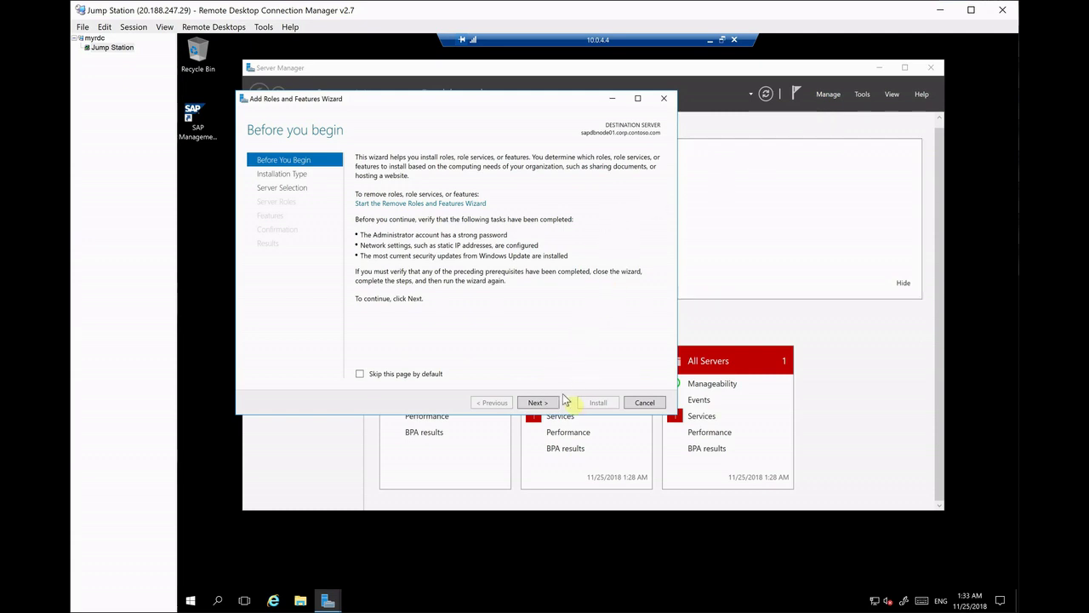
pyautogui.click(538, 402)
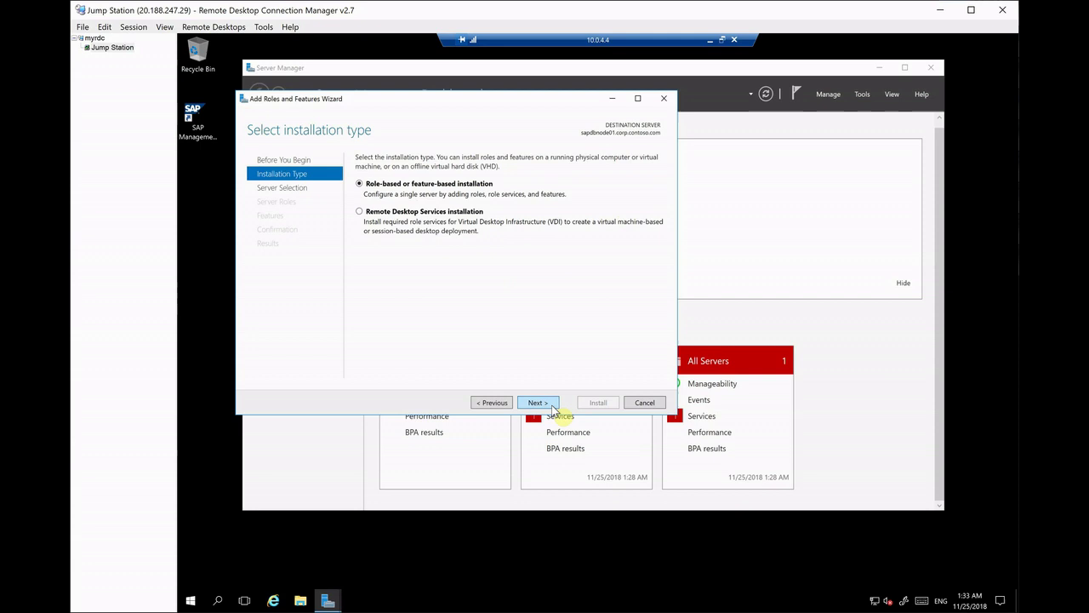
pyautogui.click(552, 407)
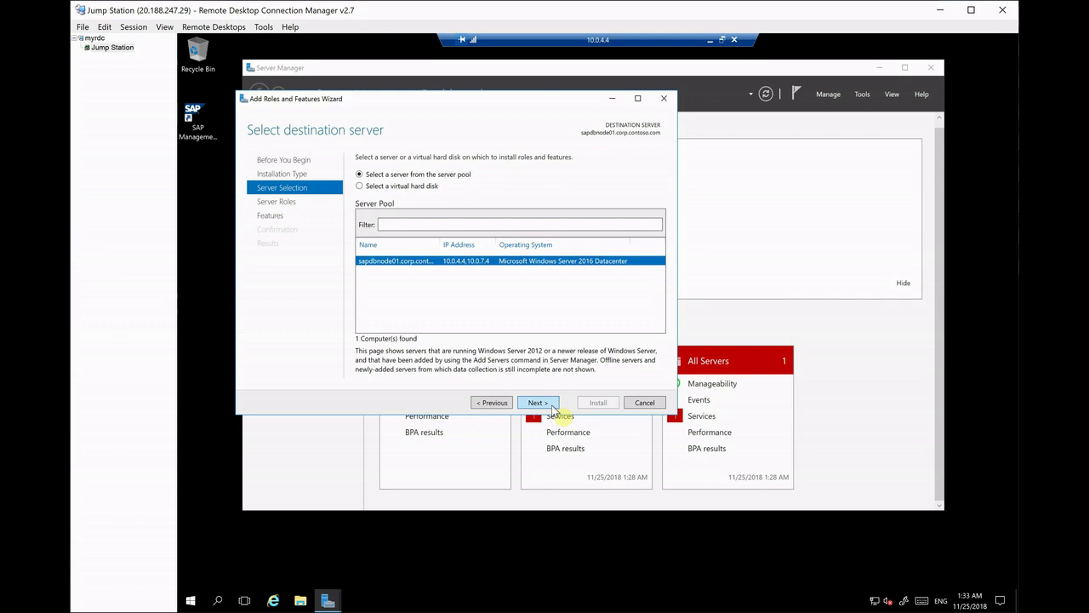
pyautogui.click(552, 408)
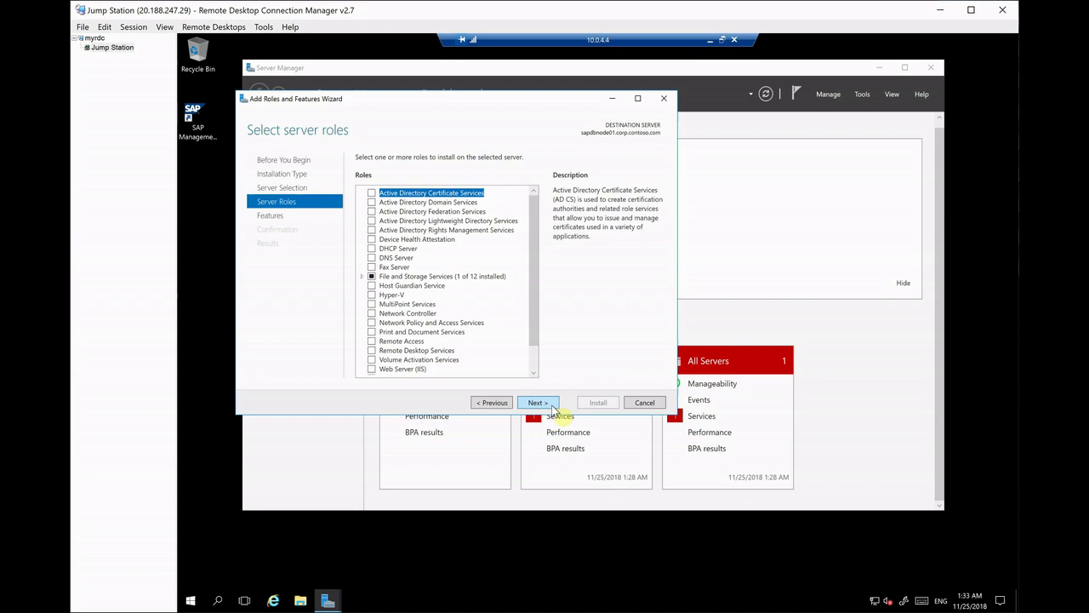
pyautogui.click(552, 408)
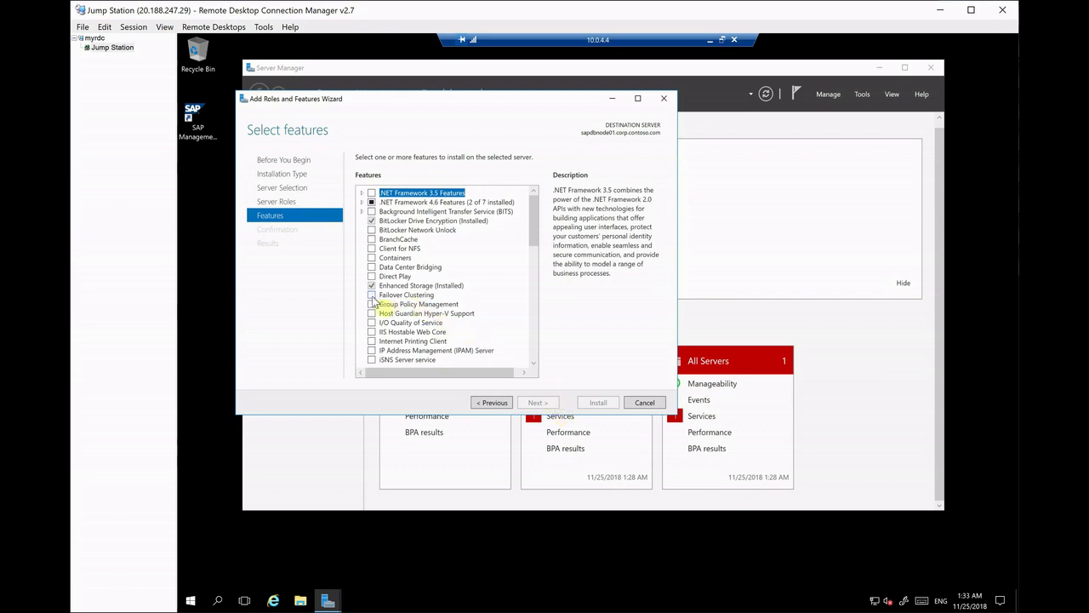
# - Select Failover Clustering plus management tools, allow automatic restart, and install on sapdbnode01
pyautogui.click(372, 295)
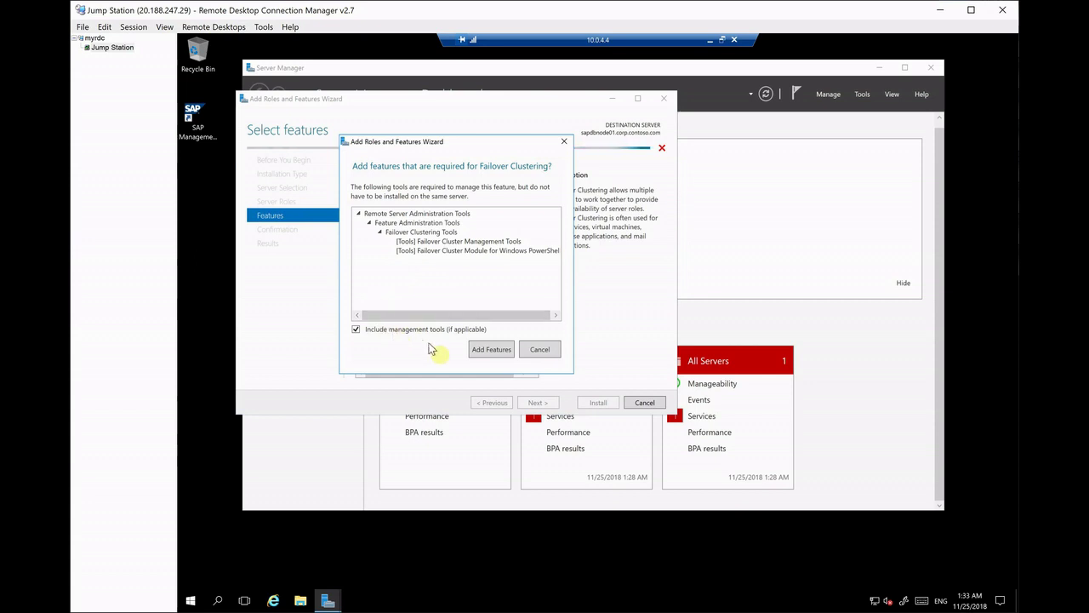
pyautogui.click(485, 353)
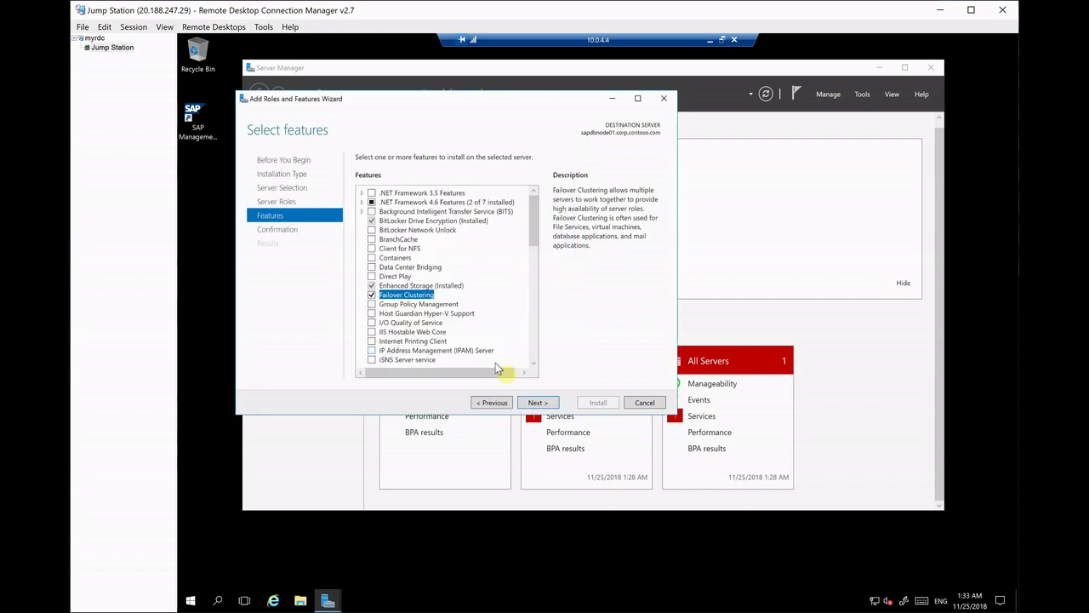
pyautogui.click(532, 404)
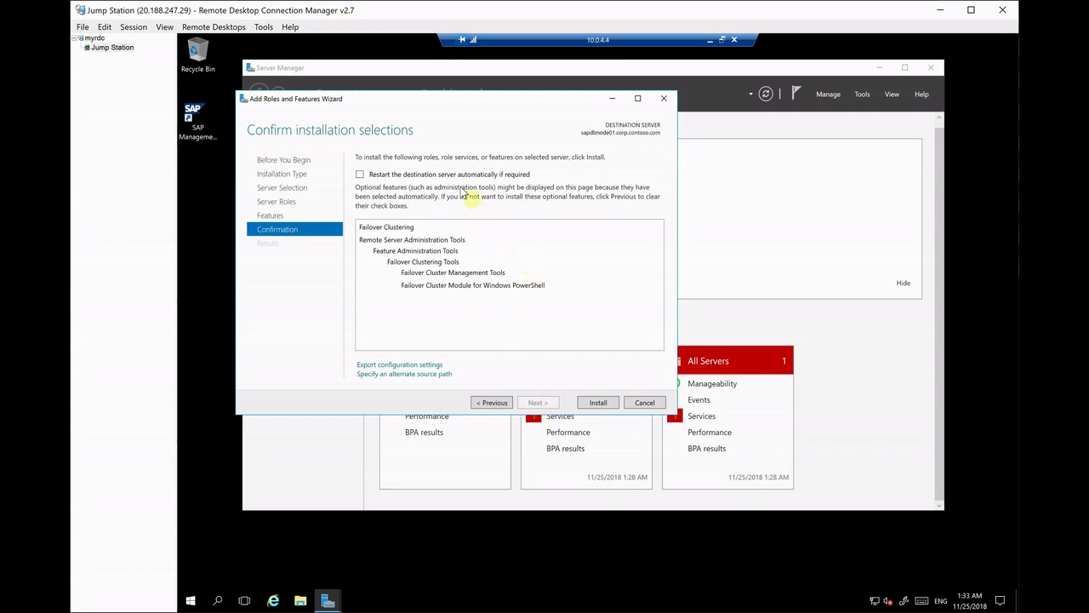
pyautogui.click(457, 175)
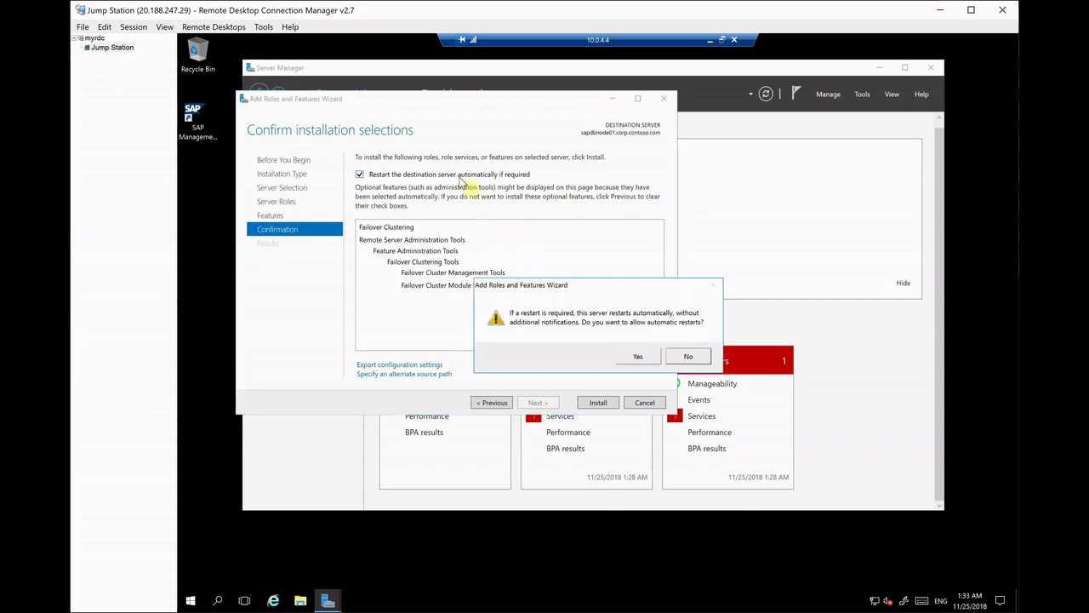
pyautogui.click(638, 357)
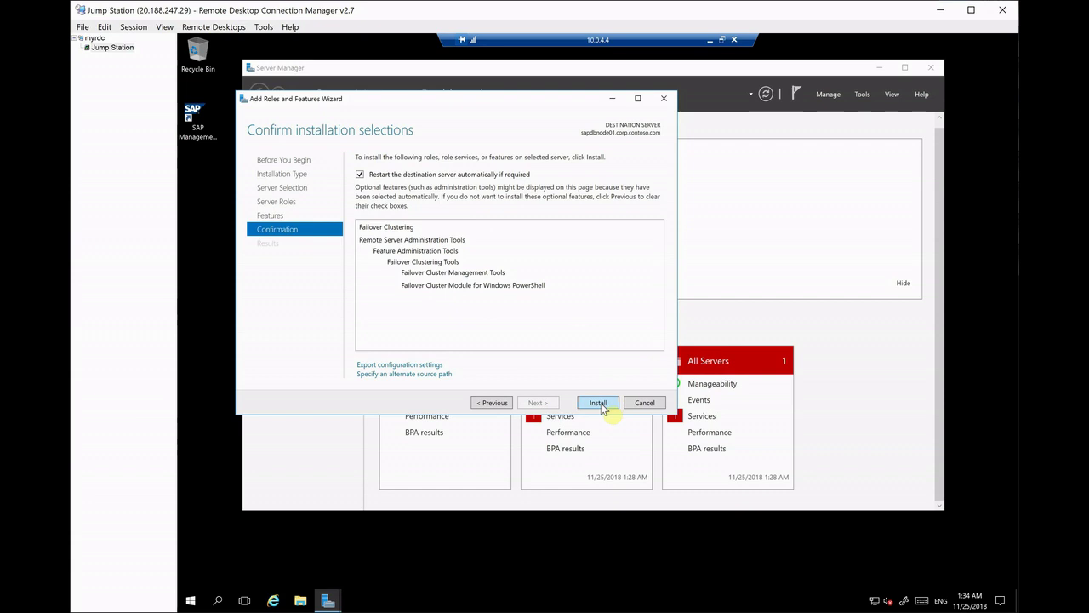
pyautogui.click(599, 402)
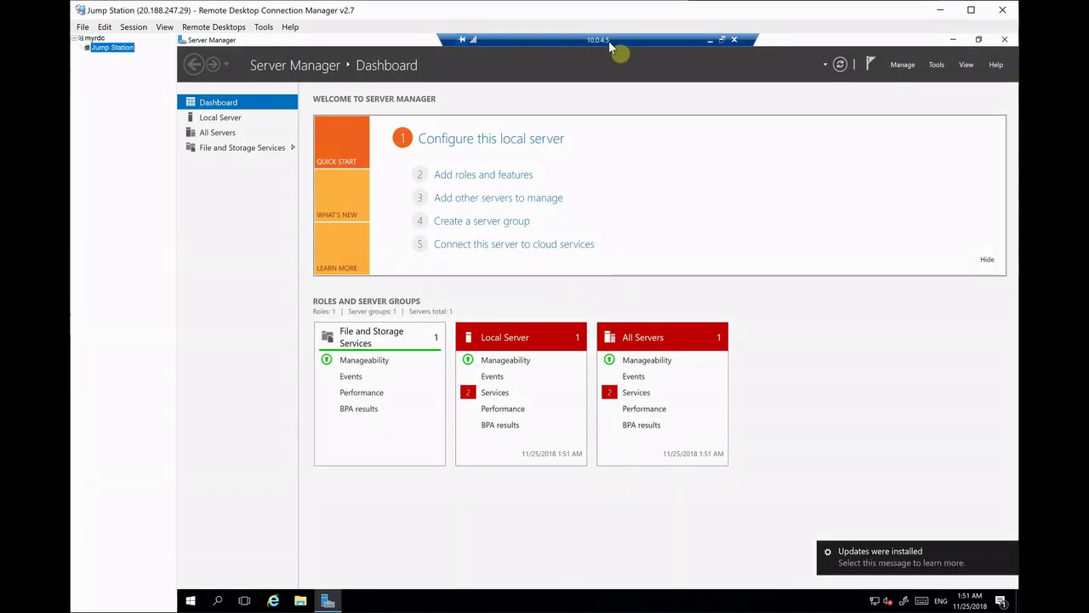
# - Launch Add Roles and Features for sapdbnode02 and advance to the Features page
pyautogui.click(899, 66)
pyautogui.click(867, 80)
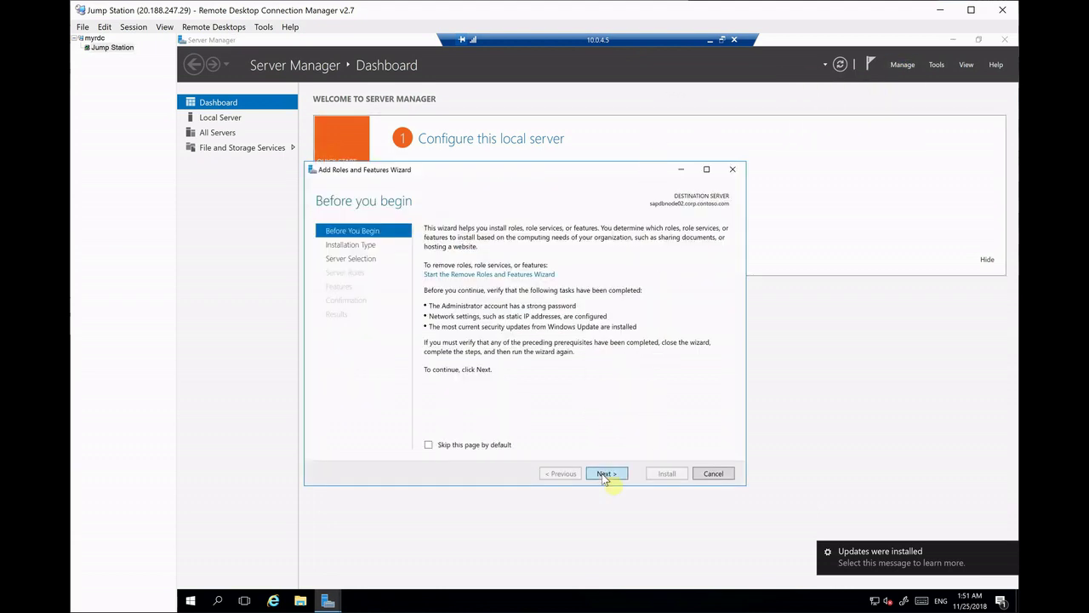
pyautogui.click(603, 473)
pyautogui.click(602, 473)
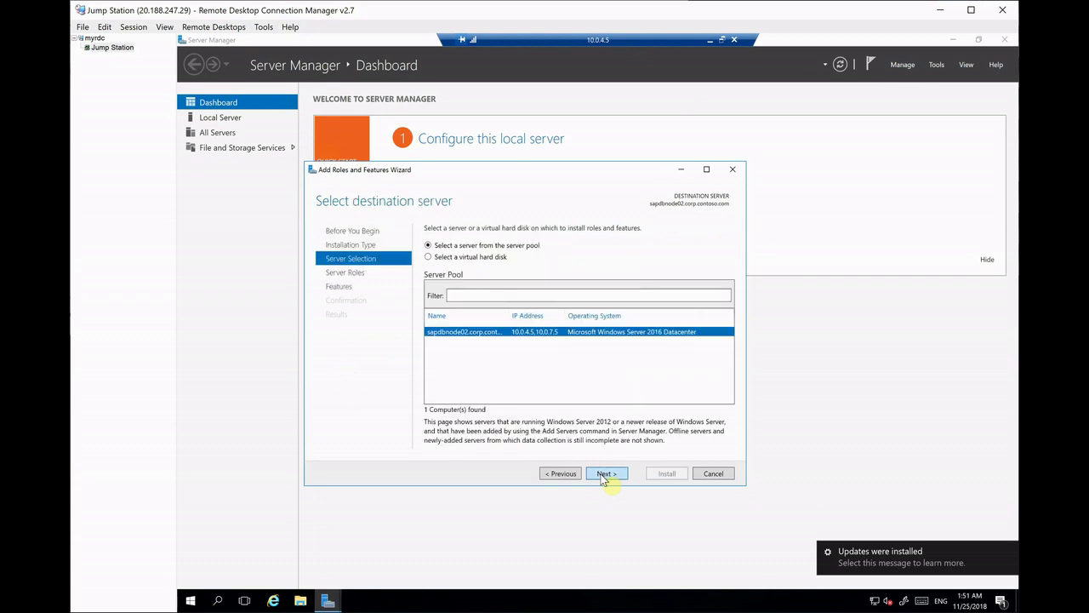
pyautogui.click(602, 474)
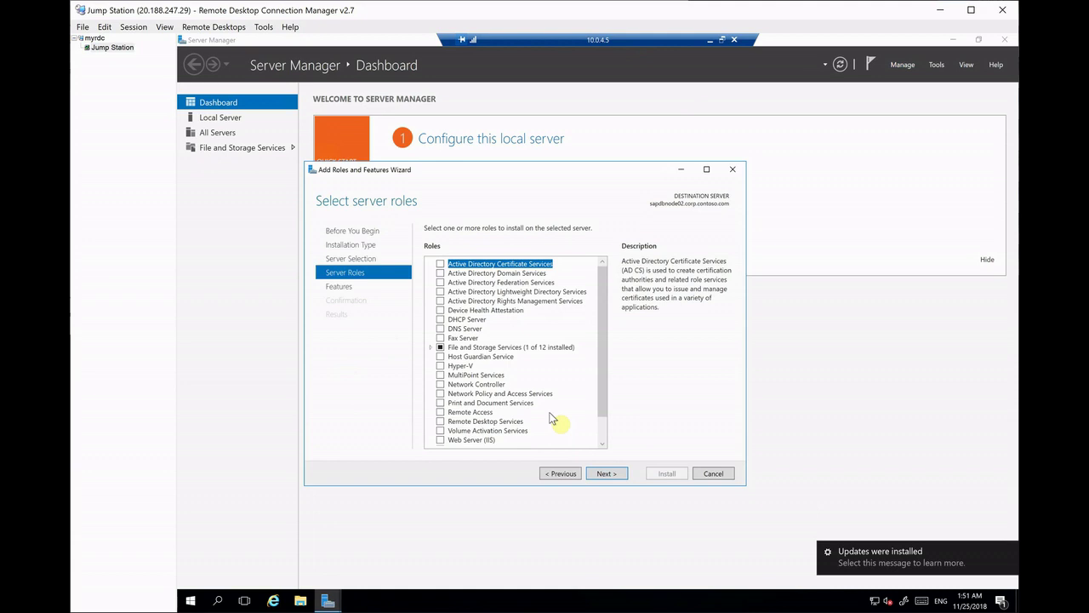
pyautogui.click(608, 474)
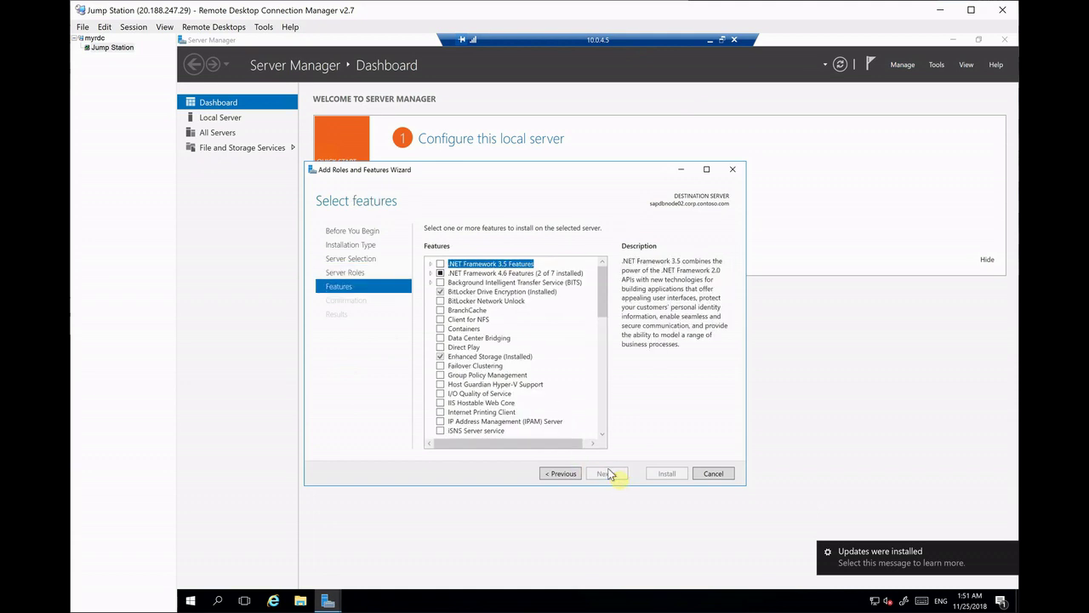
# - Select Failover Clustering with its management tools, allow automatic restart, and install
pyautogui.click(479, 367)
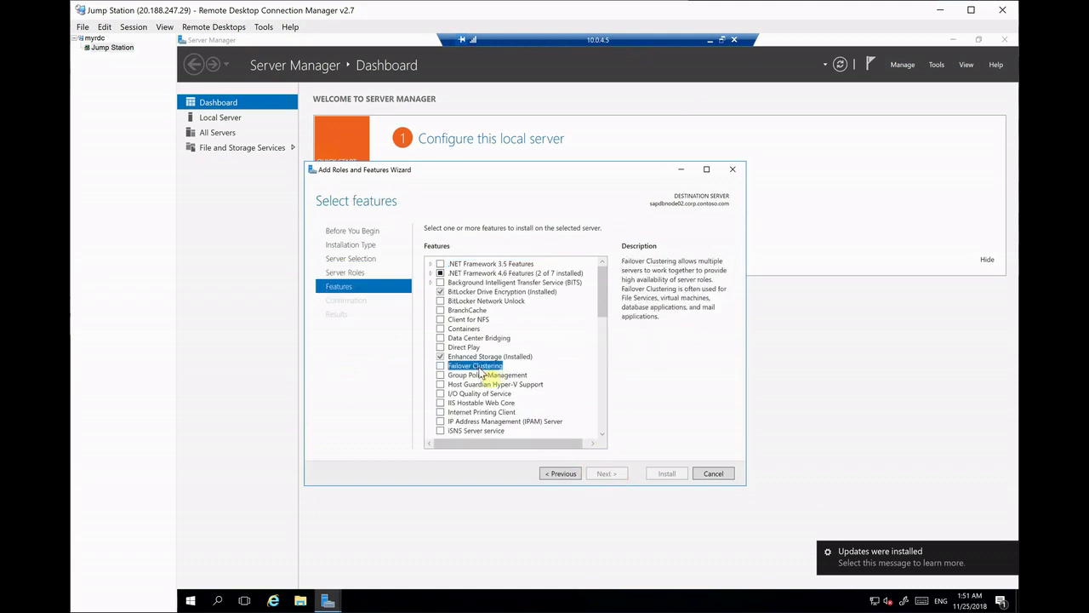
pyautogui.click(479, 367)
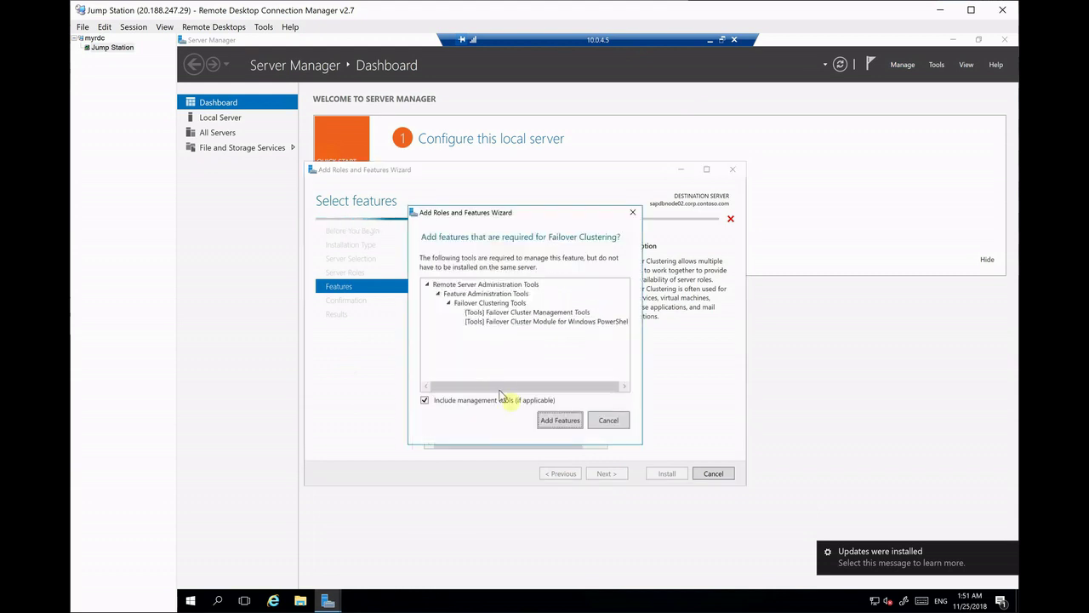
pyautogui.click(549, 421)
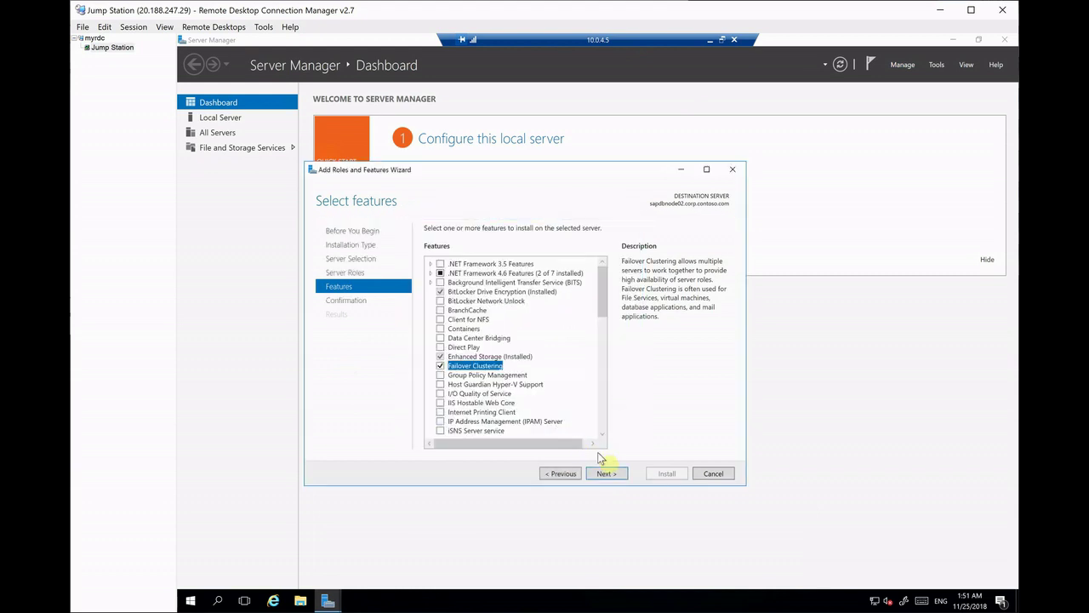
pyautogui.click(605, 473)
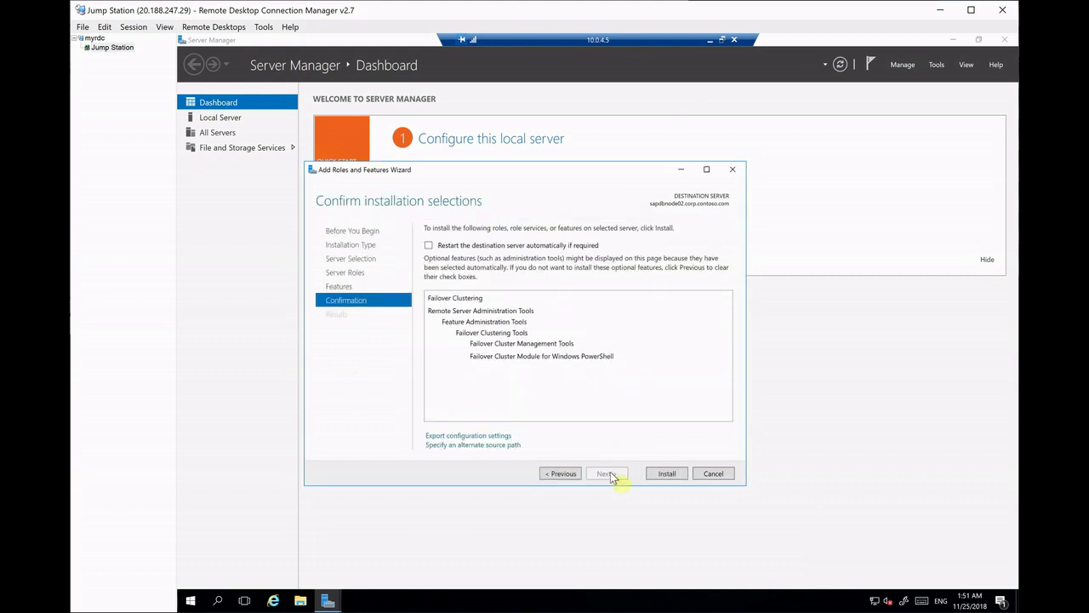
pyautogui.click(509, 248)
pyautogui.click(639, 357)
pyautogui.click(659, 477)
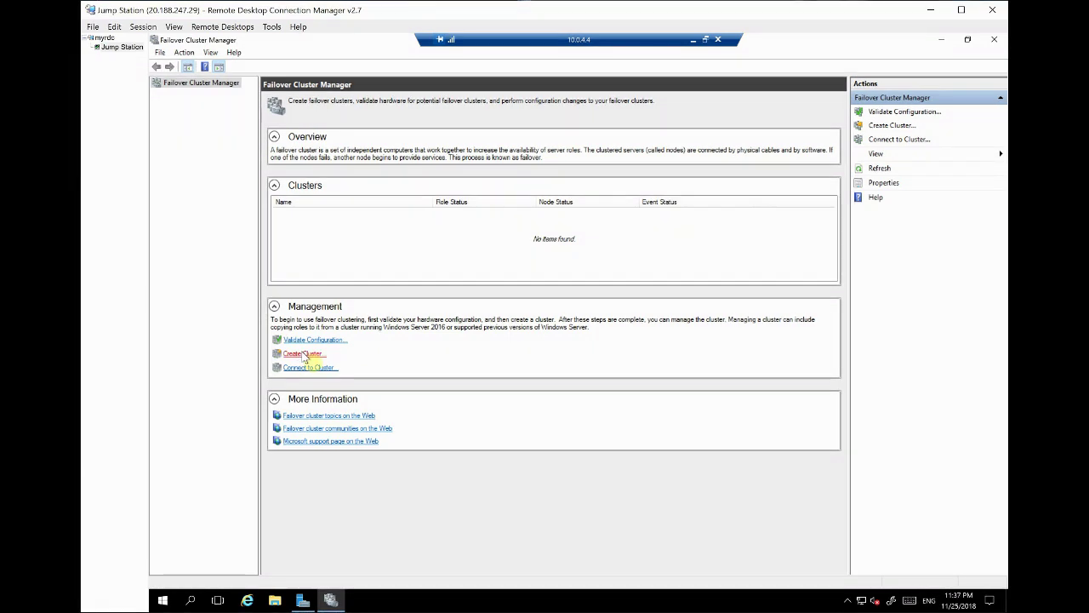
# - Start the Create Cluster Wizard and add sapdbnode01.corp.contoso.com as the selected server
pyautogui.click(303, 354)
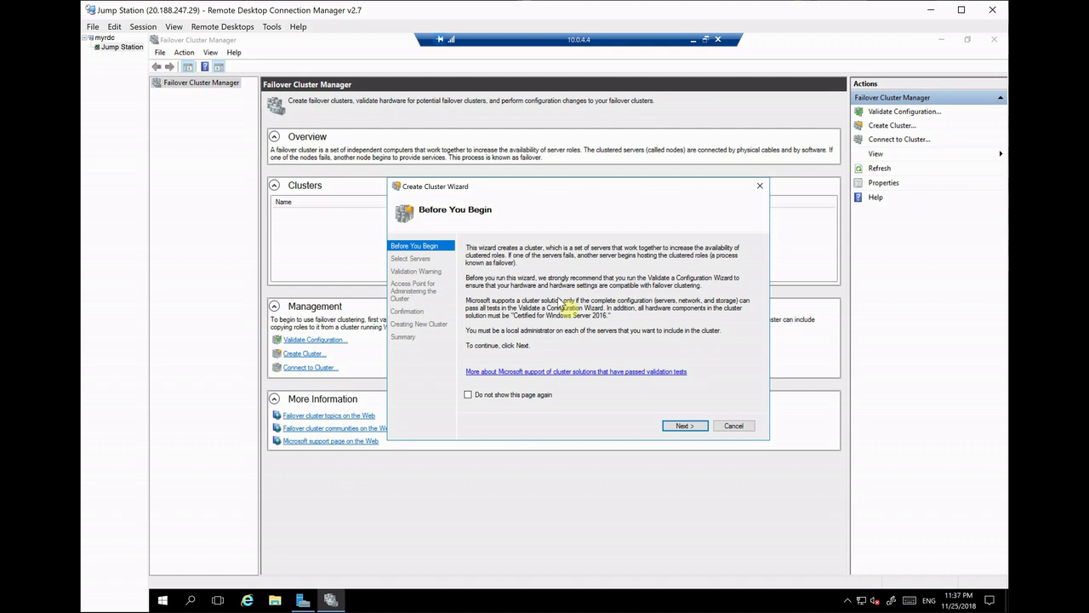
pyautogui.click(686, 426)
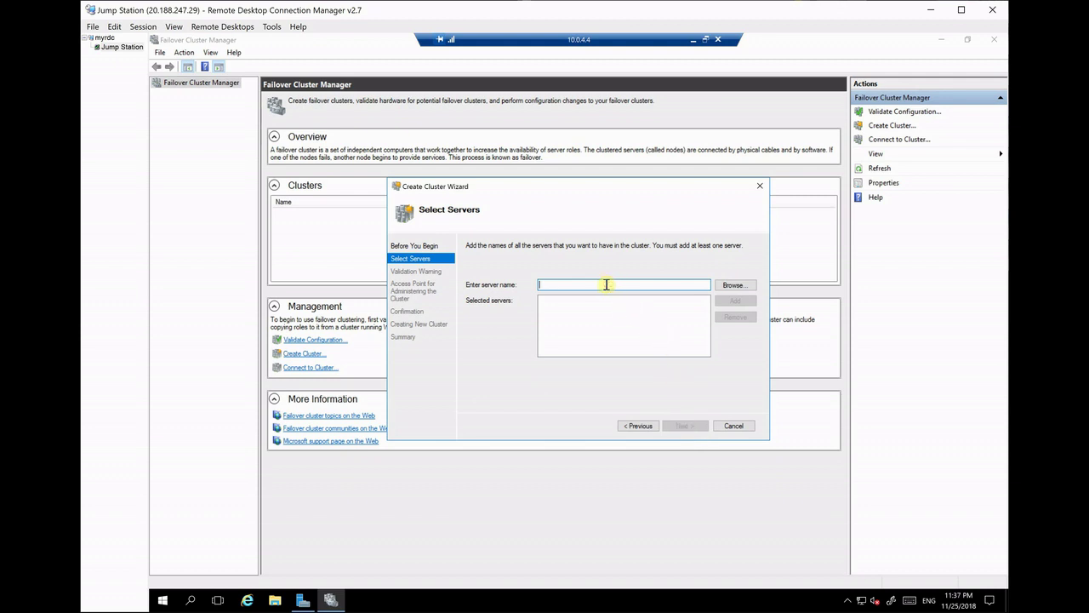
pyautogui.write('sapdbnode01')
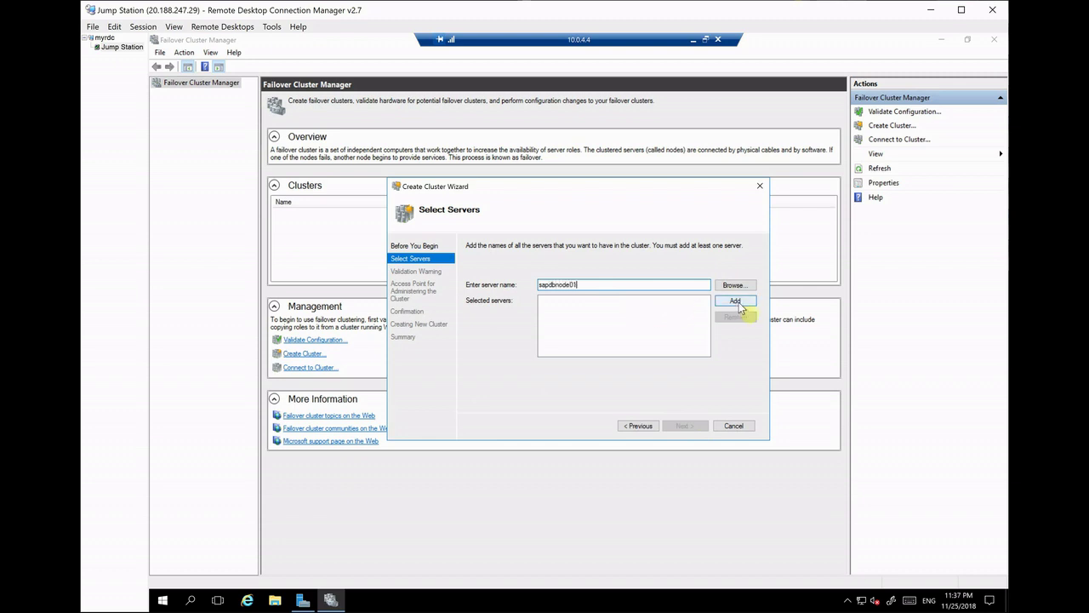
pyautogui.click(736, 301)
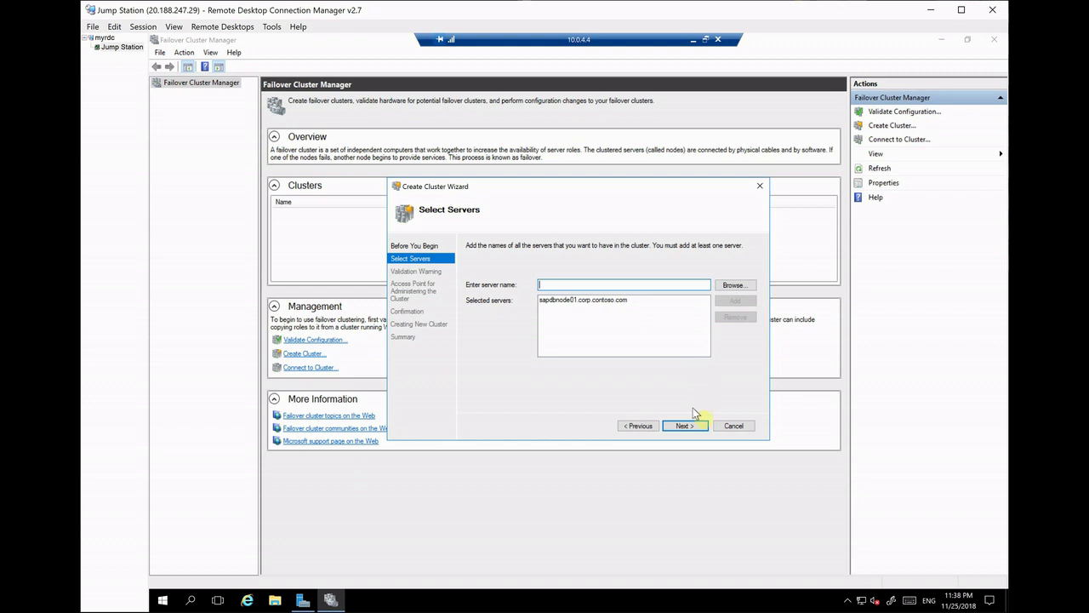
pyautogui.click(681, 427)
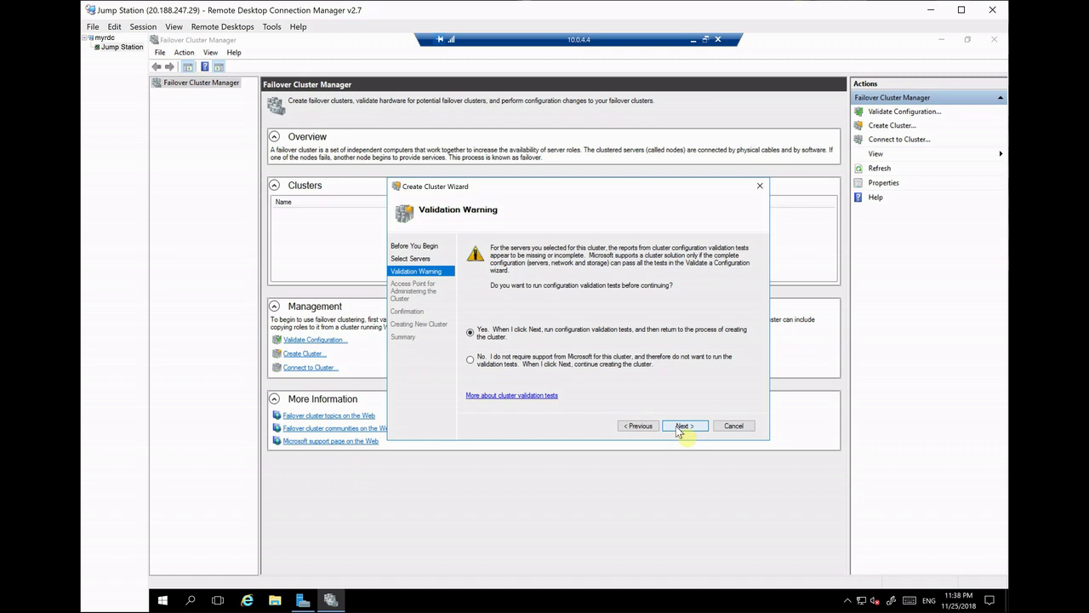
# - Decline the validation tests and enter clustsapdb01 as the cluster name
pyautogui.click(470, 361)
pyautogui.click(687, 429)
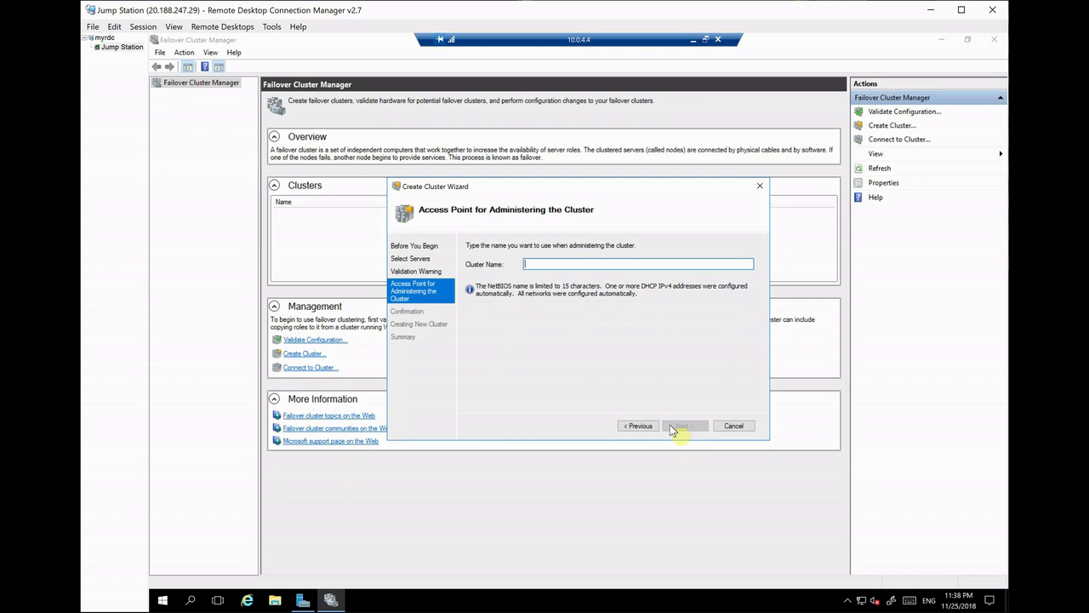
pyautogui.write('clustsapdb01')
pyautogui.click(699, 430)
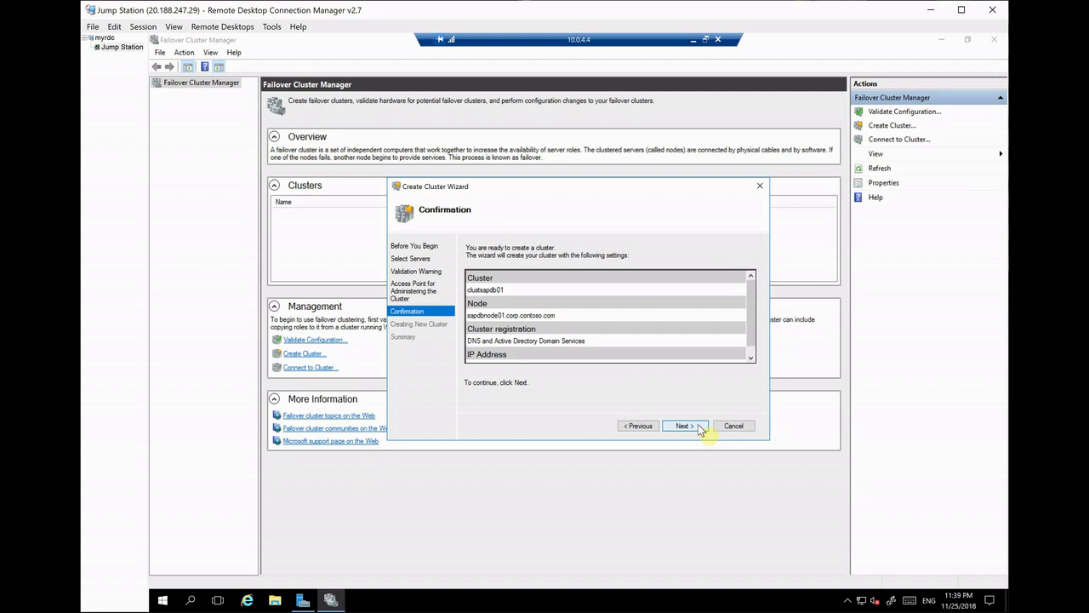
# - Create the cluster, review and close its creation report, and finish the wizard
pyautogui.click(685, 425)
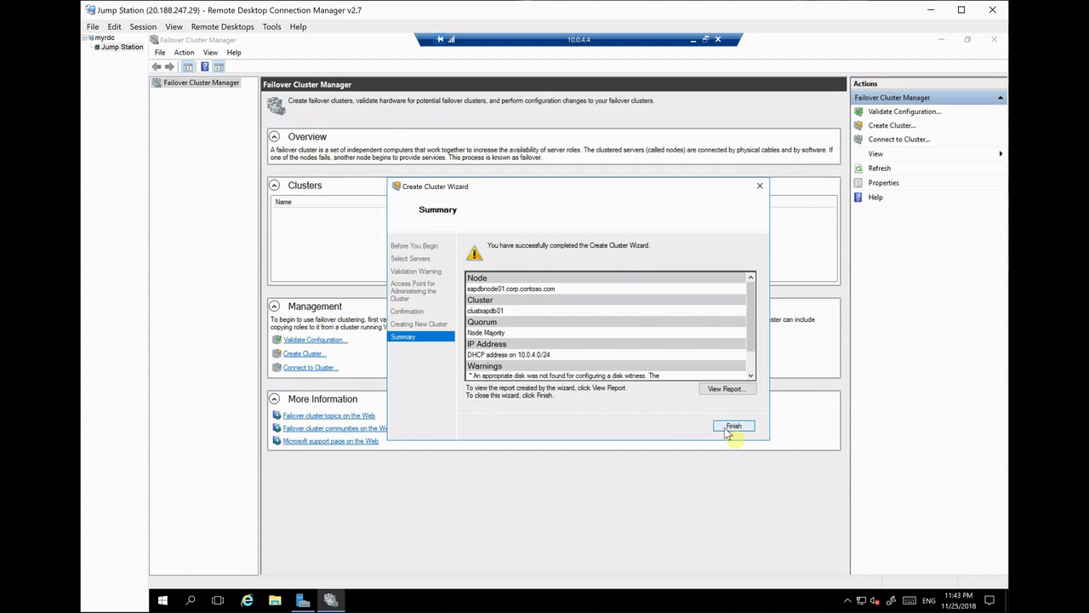
pyautogui.click(719, 391)
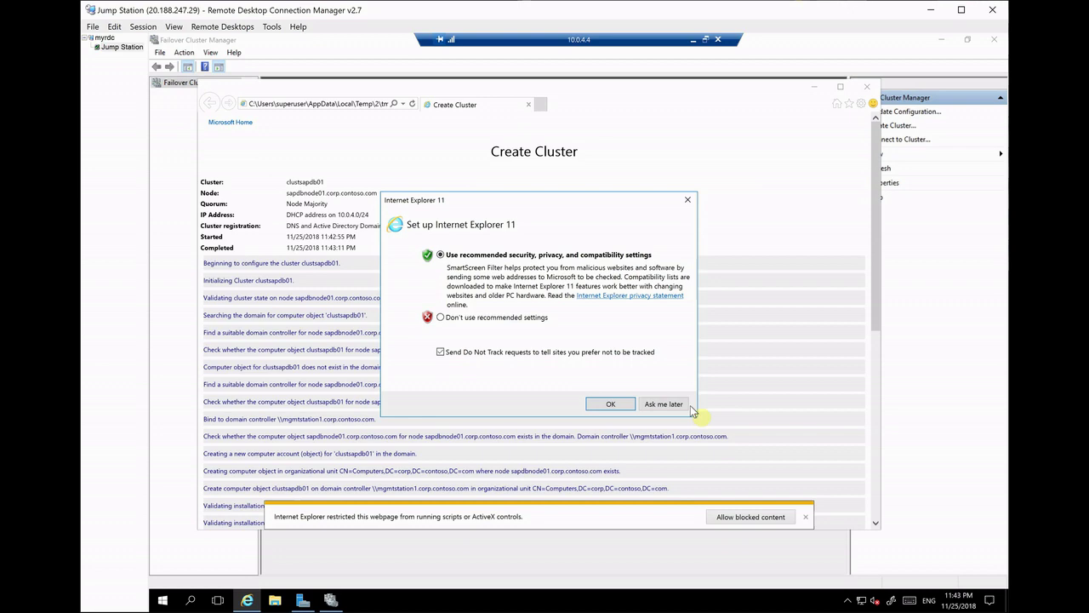
pyautogui.click(668, 405)
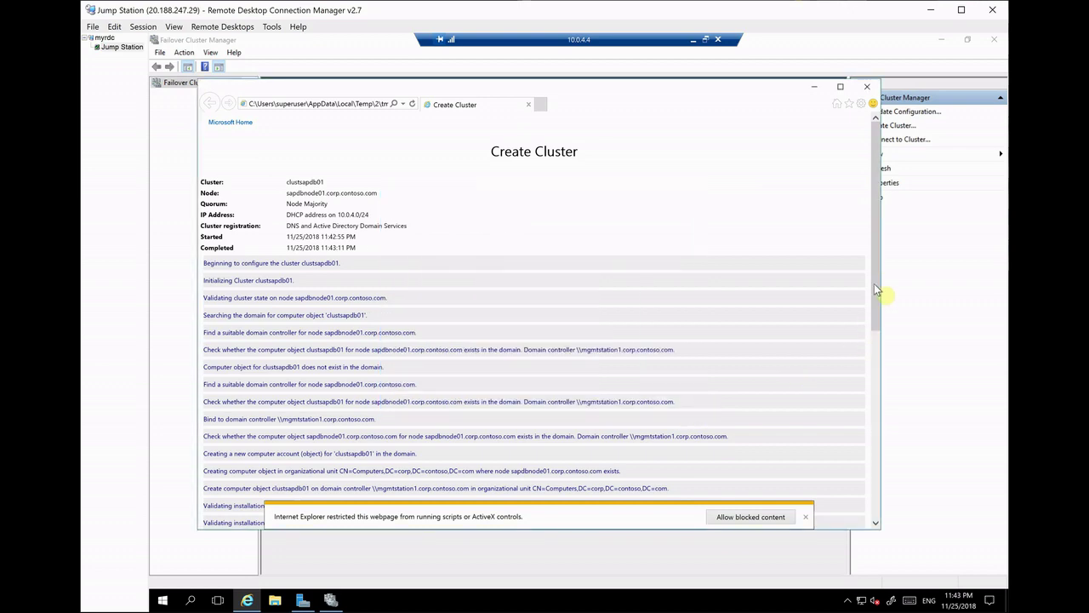
pyautogui.moveTo(875, 286); pyautogui.dragTo(863, 500)
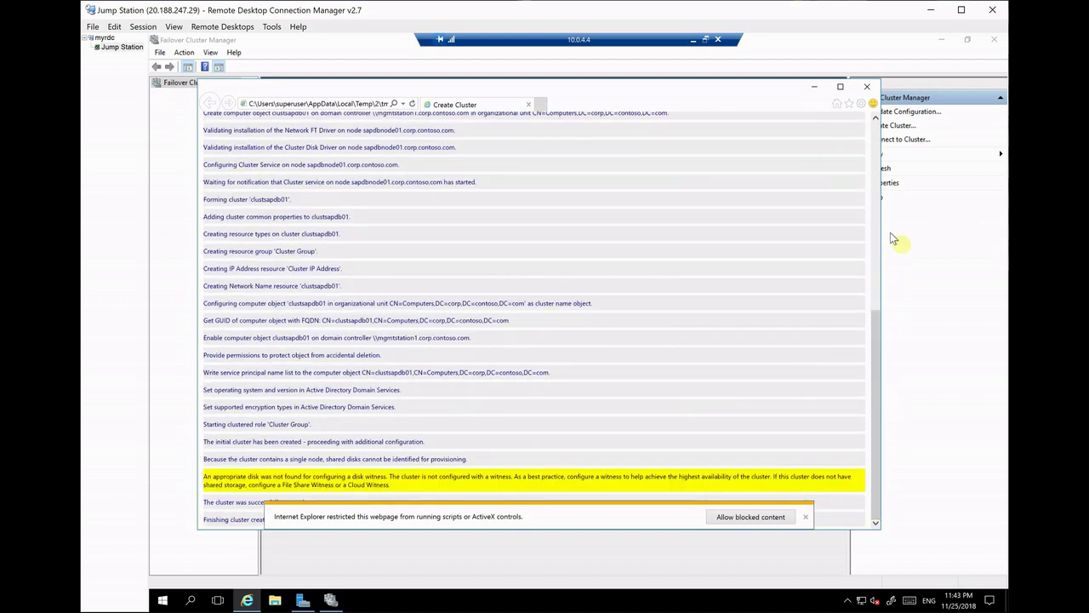
pyautogui.click(867, 87)
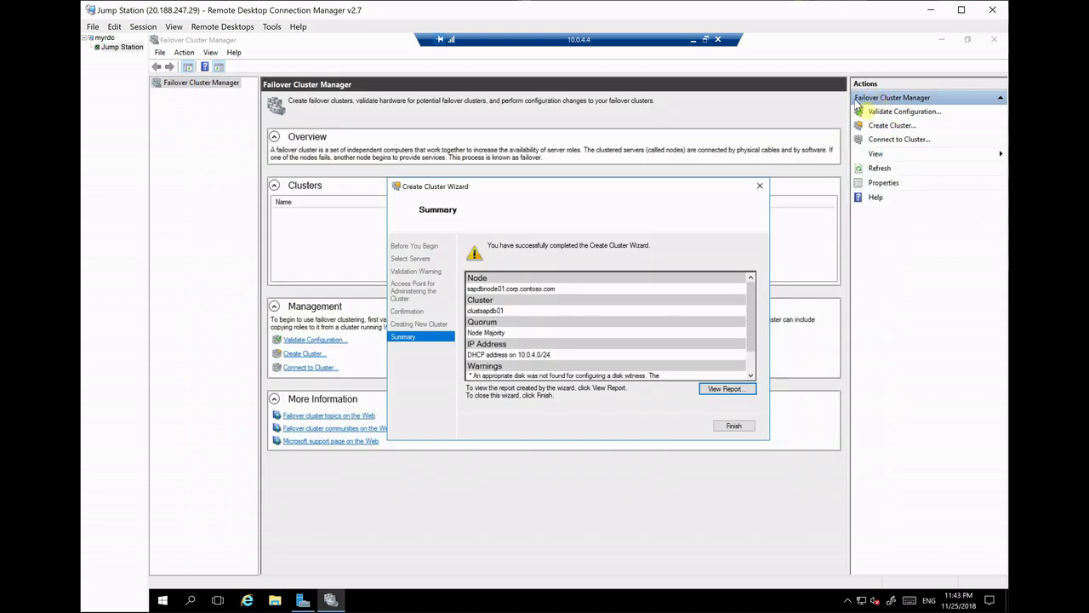
pyautogui.click(744, 428)
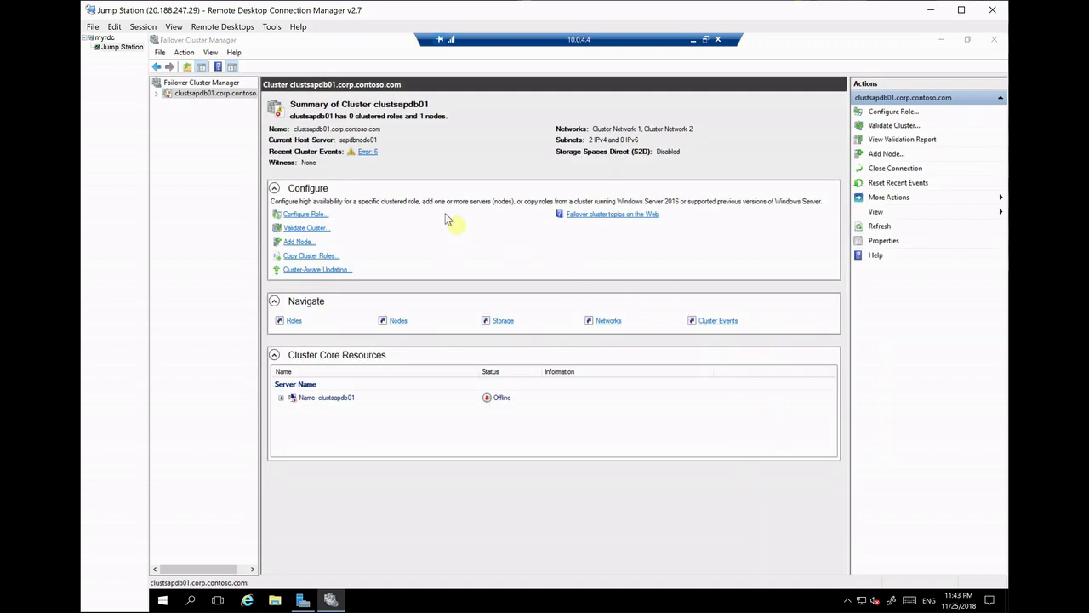
# - Open clustsapdb01's summary and select the failed IP Address 10.0.4.4 resource under the cluster name
pyautogui.click(239, 96)
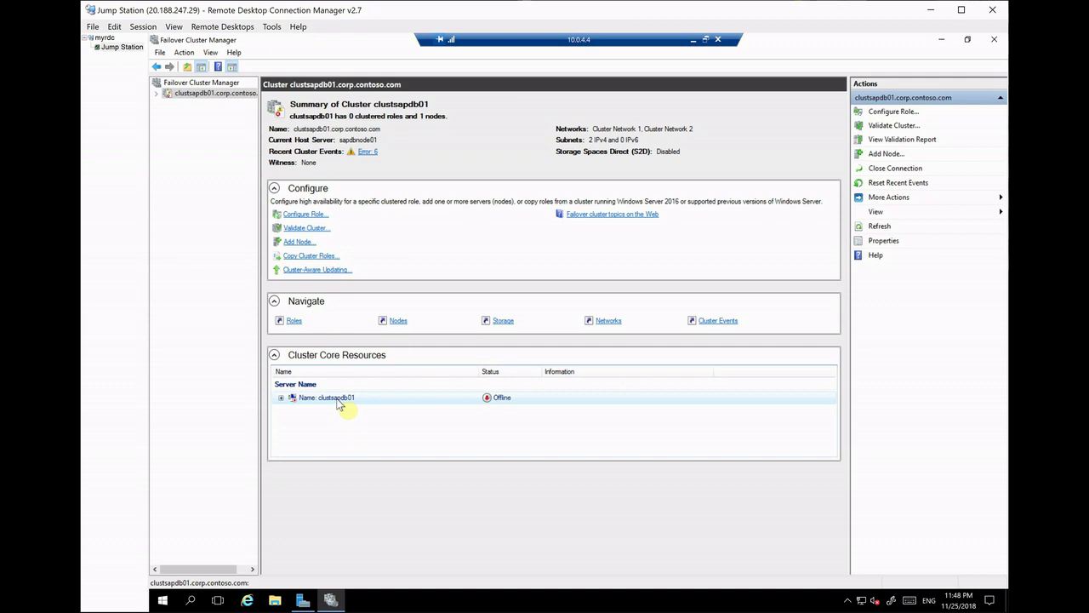
pyautogui.click(280, 398)
pyautogui.click(351, 413)
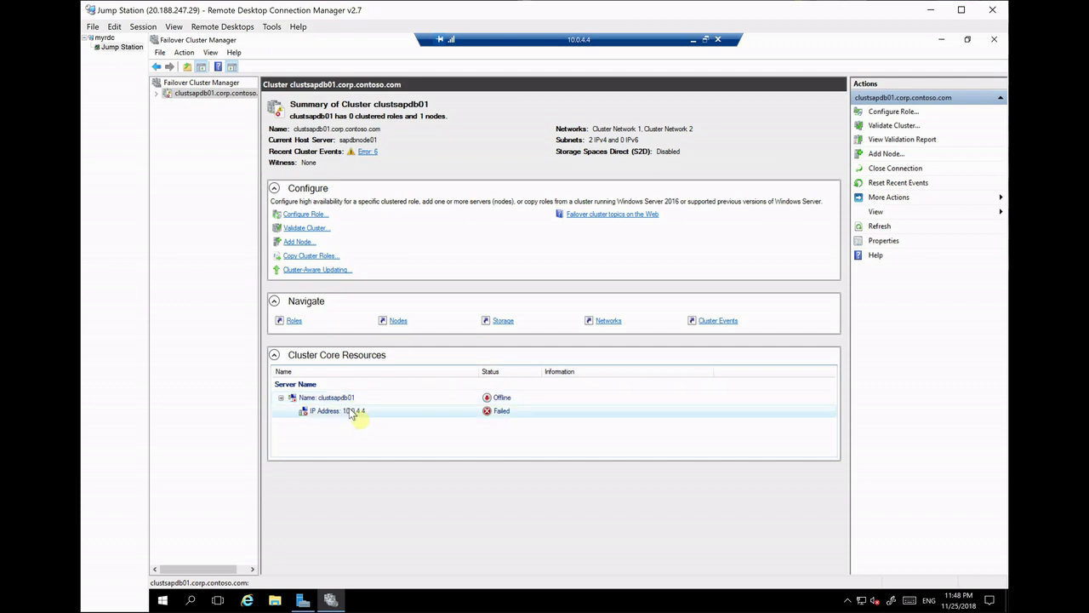
pyautogui.click(347, 412)
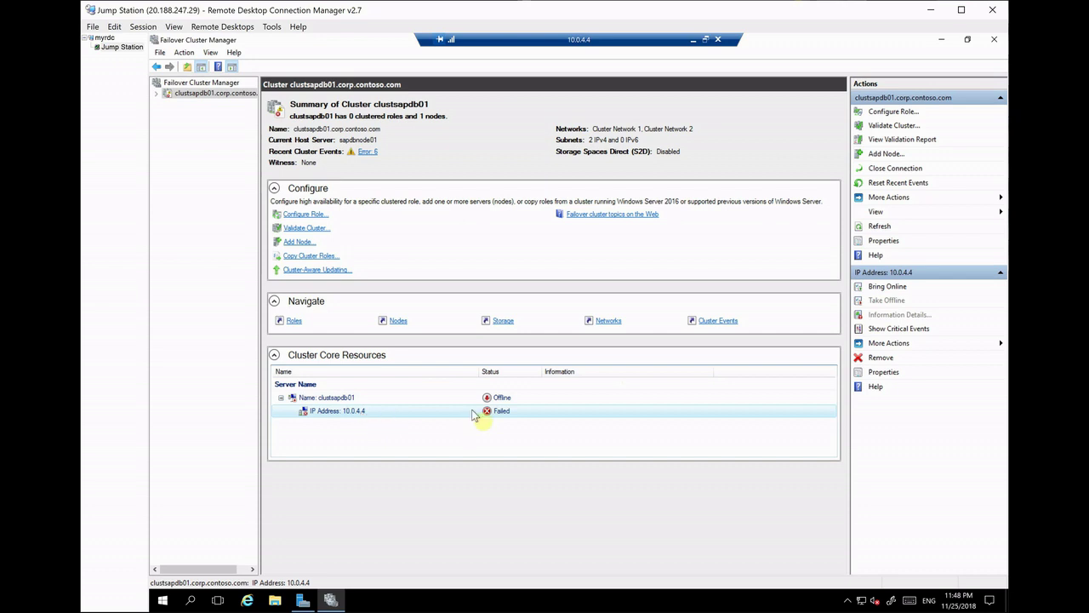
# - Change the cluster IP address resource to static 10.0.4.50 and apply it
pyautogui.click(882, 372)
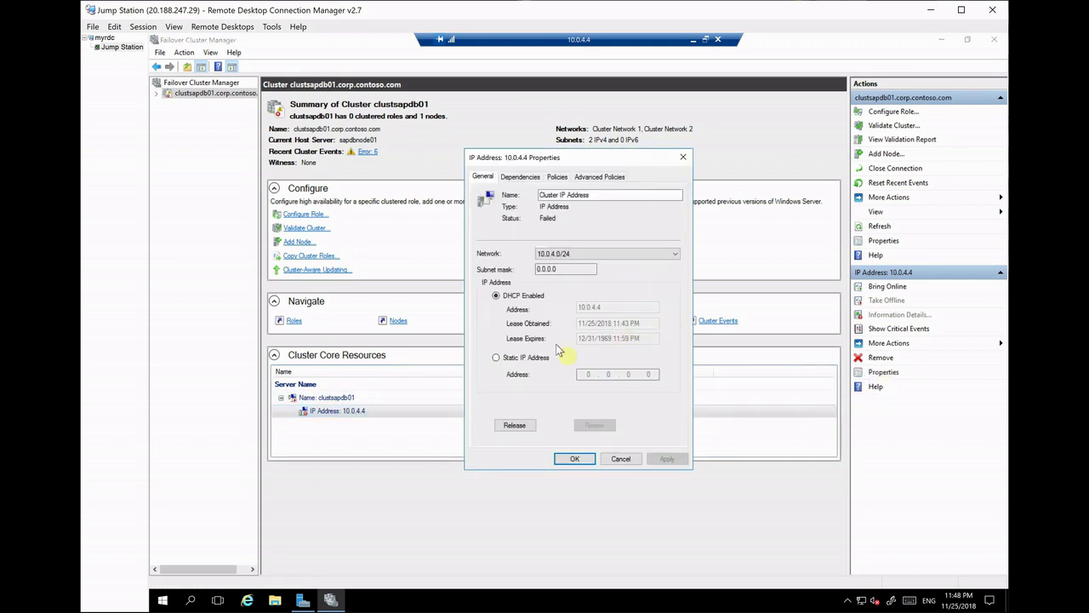
pyautogui.click(536, 359)
pyautogui.write('10.0.4.')
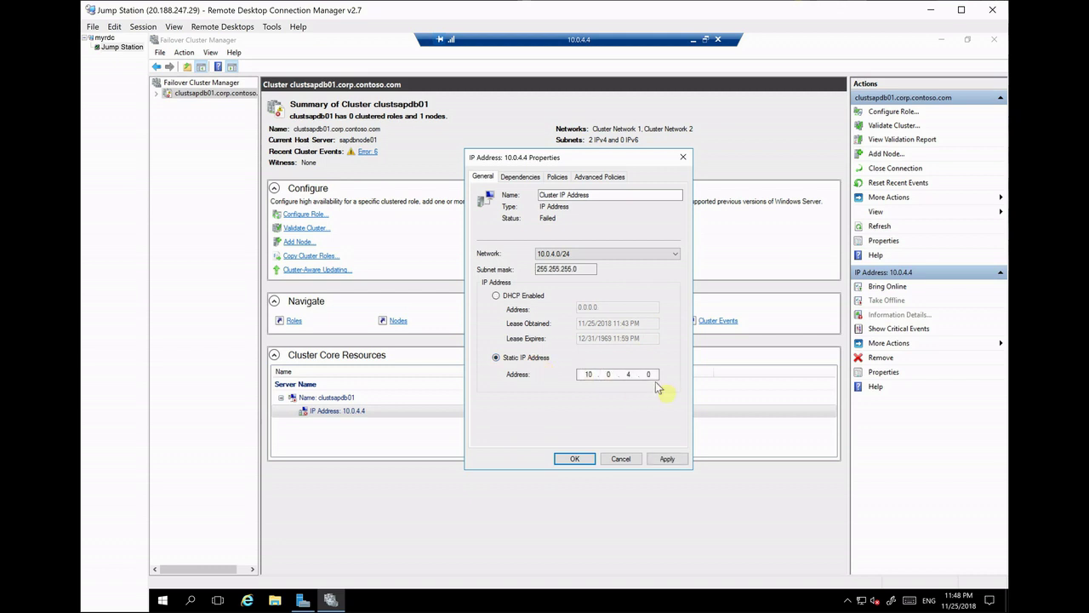
pyautogui.write('5')
pyautogui.write('50')
pyautogui.click(669, 458)
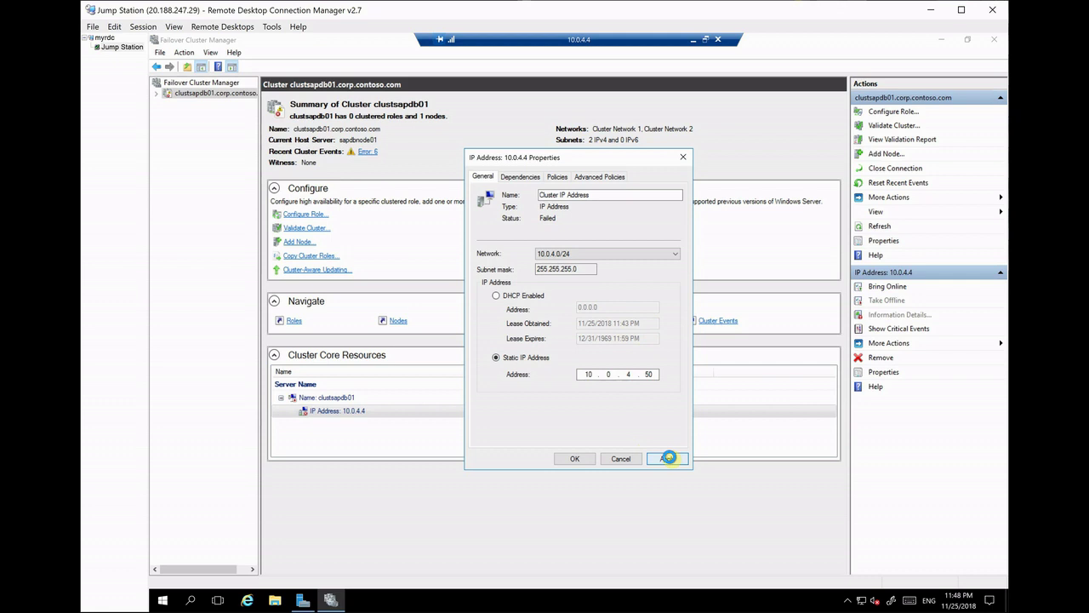
pyautogui.click(669, 458)
pyautogui.click(580, 459)
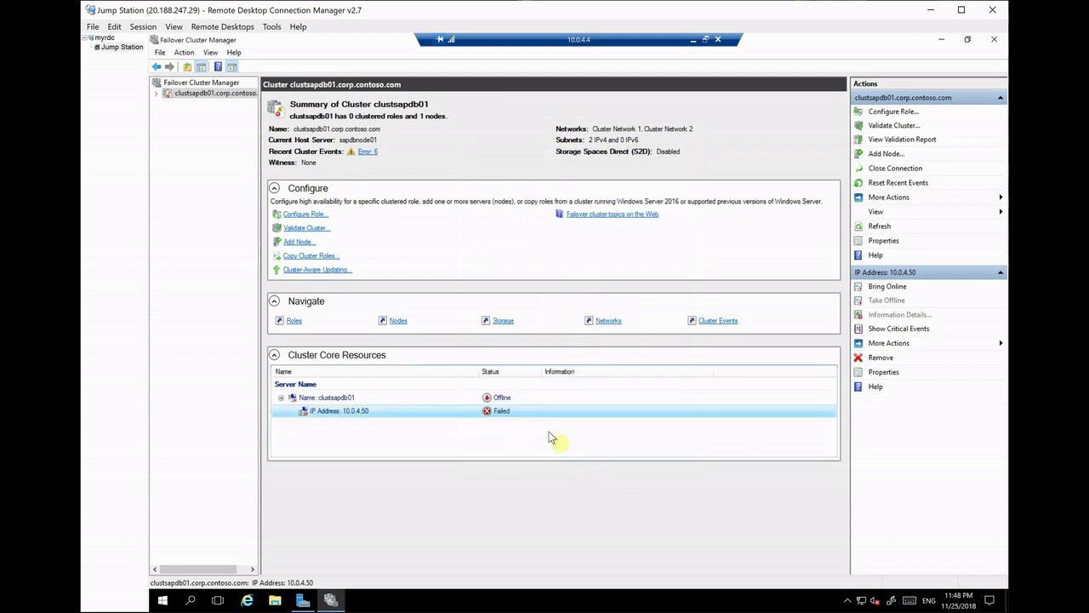
# - Bring the IP Address: 10.0.4.50 resource online from its context menu
pyautogui.rightClick(353, 411)
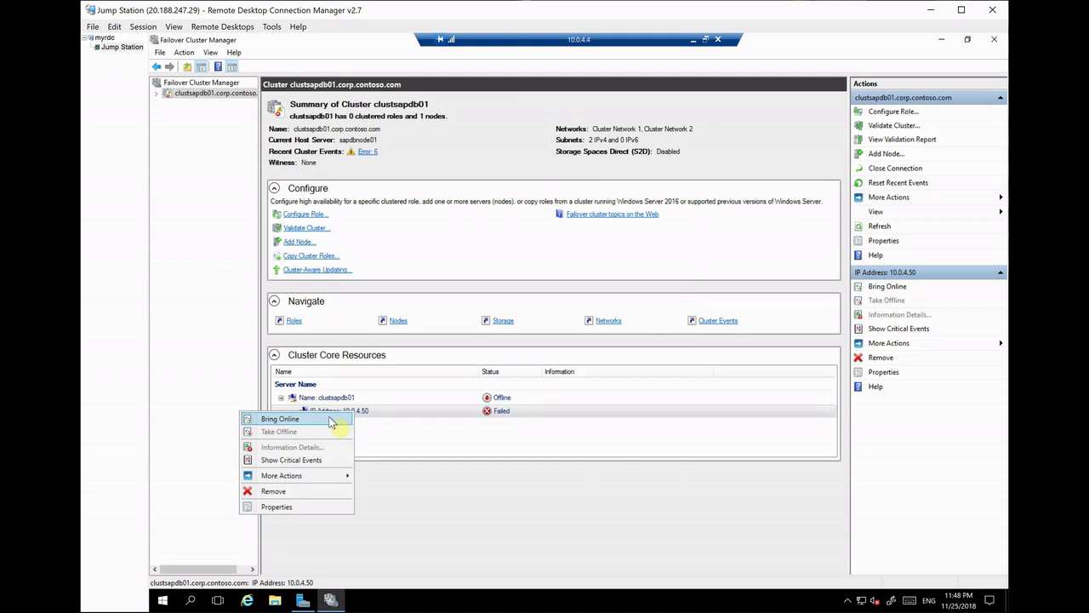
pyautogui.click(329, 418)
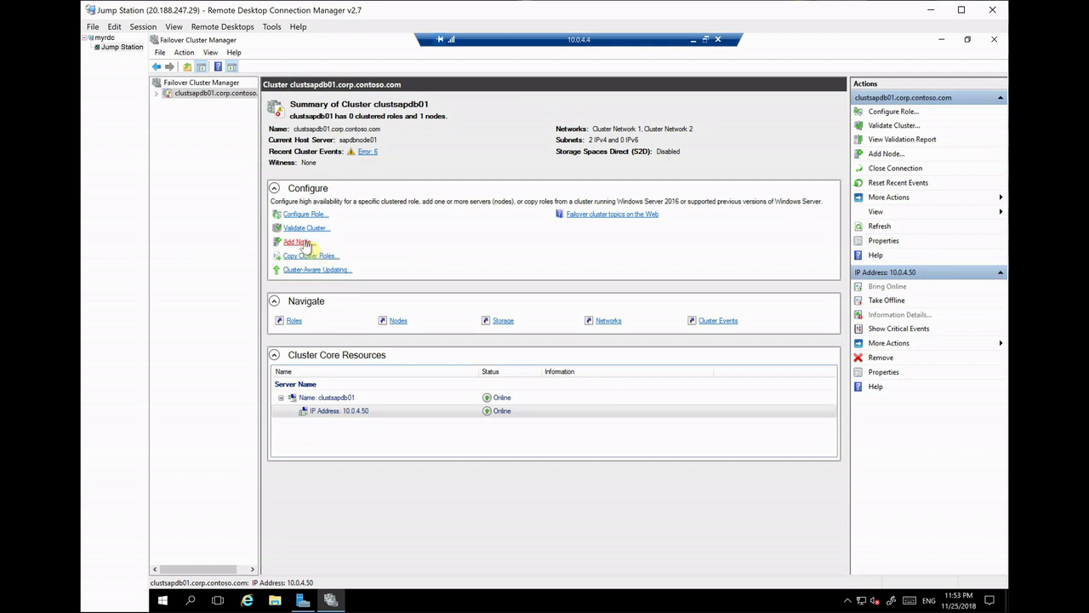
# - Launch the Add Node Wizard and select sapdbnode02.corp.contoso.com as the server to join
pyautogui.click(298, 242)
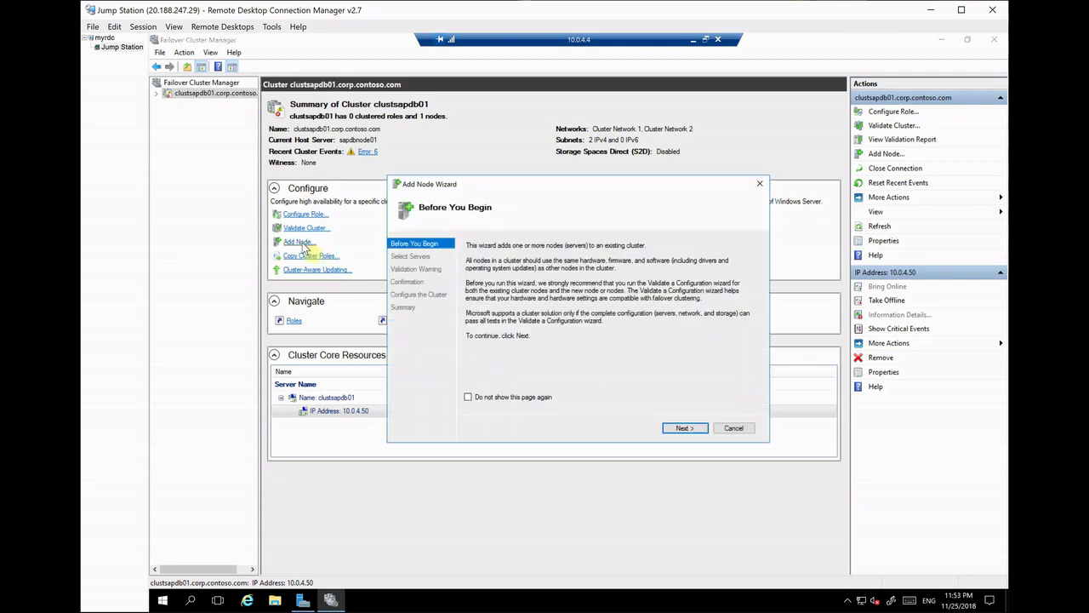
pyautogui.click(683, 428)
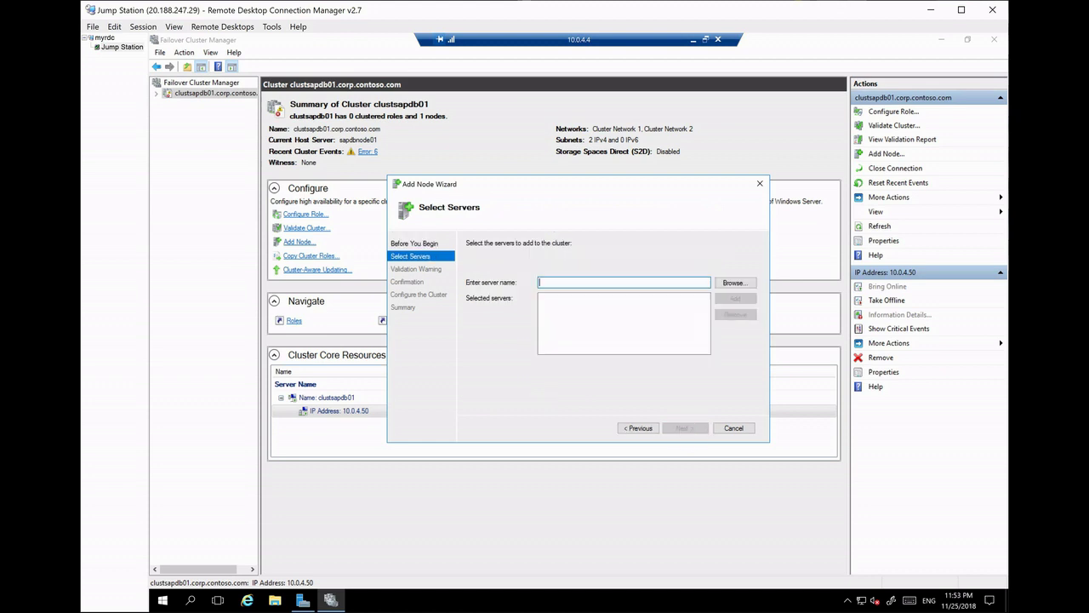
pyautogui.write('sapdbnode02')
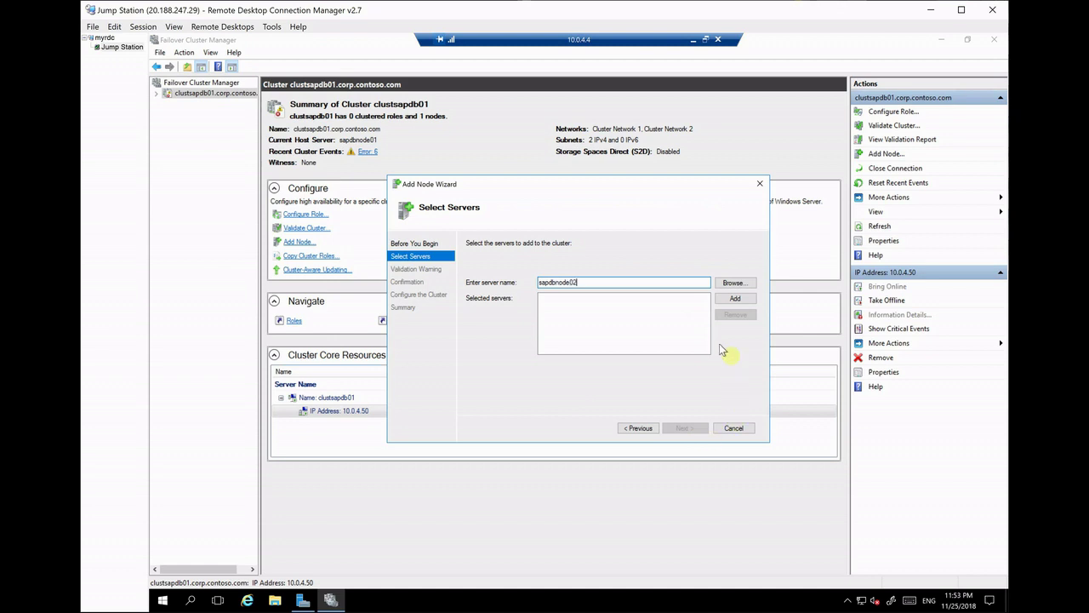
pyautogui.click(734, 299)
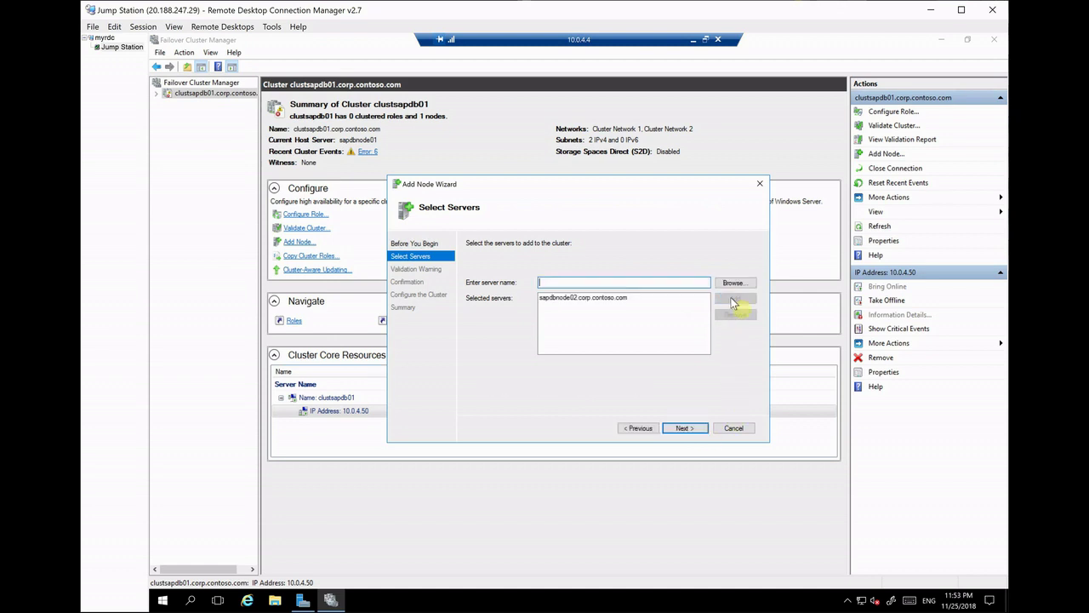
pyautogui.click(609, 298)
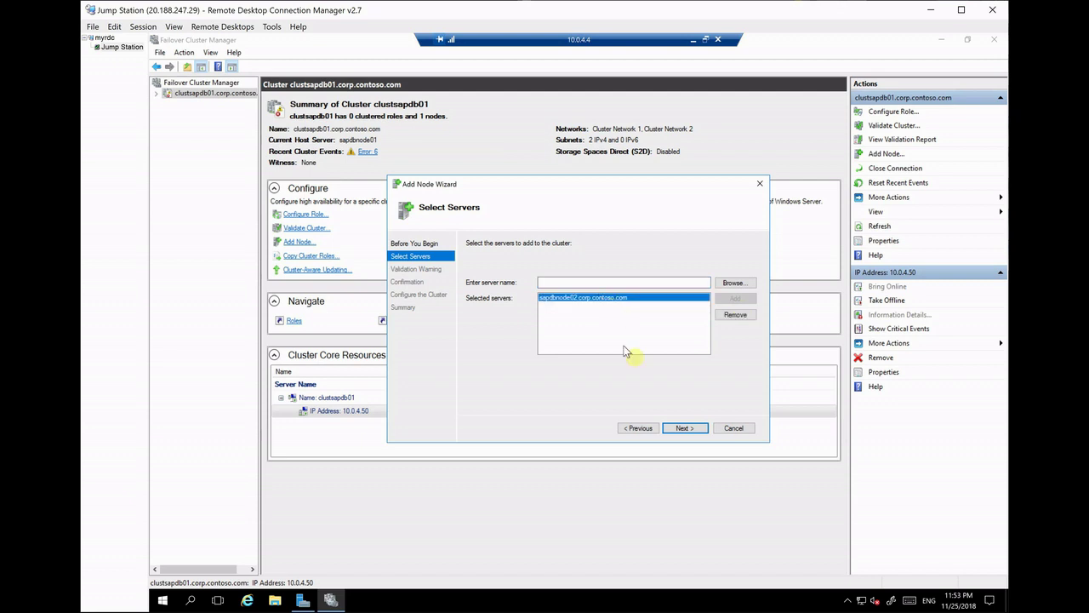
pyautogui.click(685, 427)
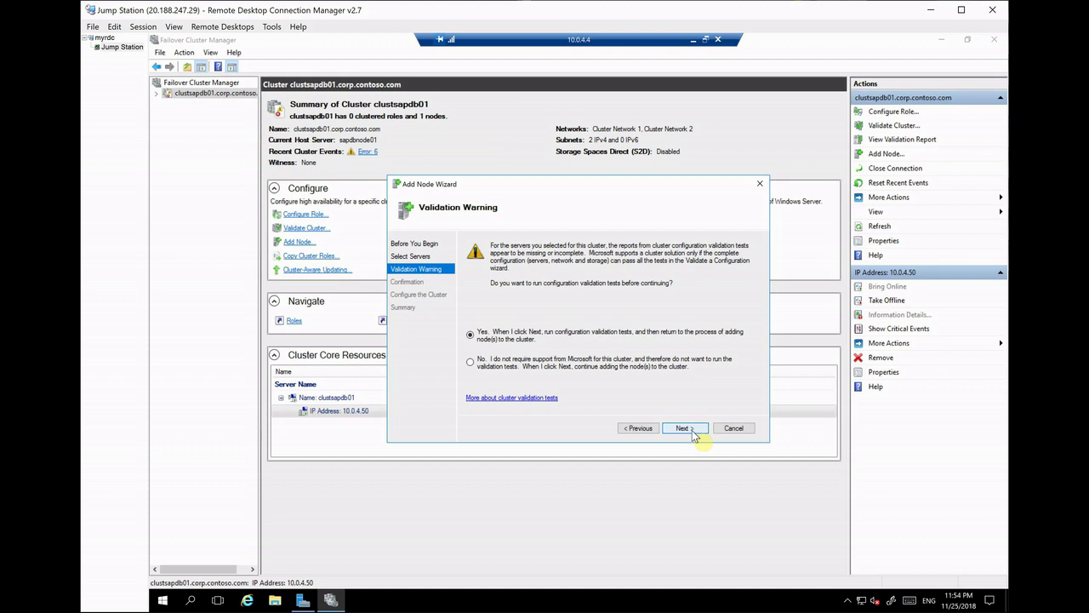
# - Skip validation tests, confirm adding sapdbnode02 to clustsapdb01, and close the finished wizard
pyautogui.click(565, 360)
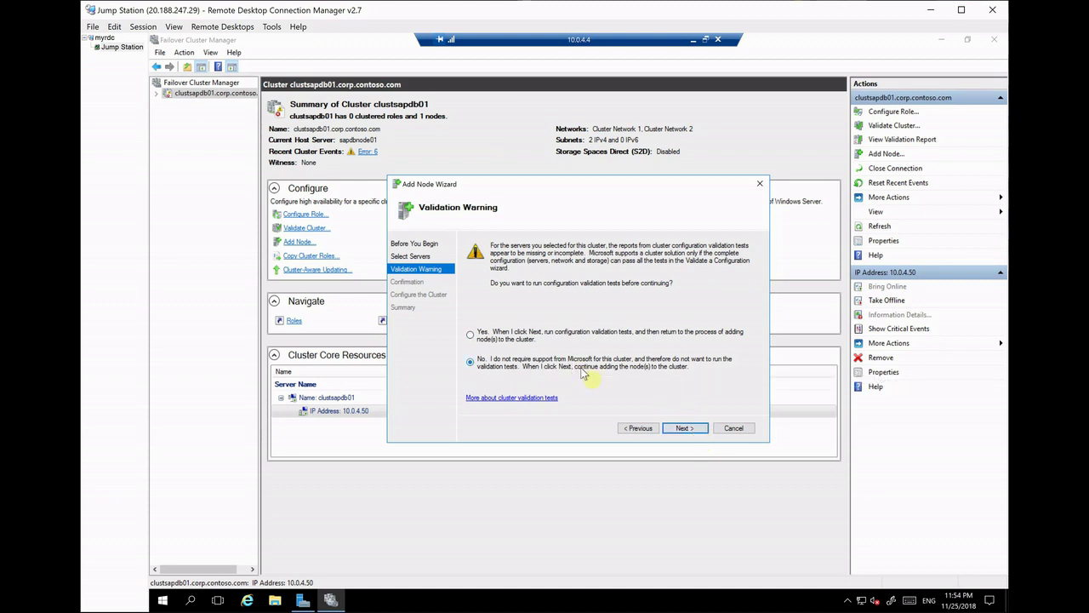
pyautogui.click(673, 428)
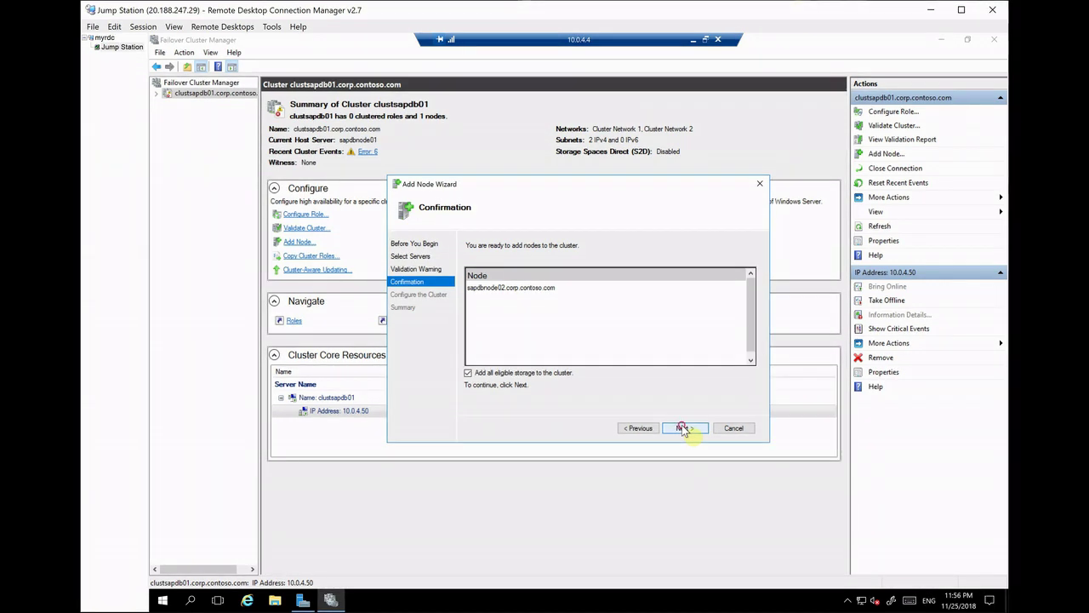
pyautogui.click(681, 428)
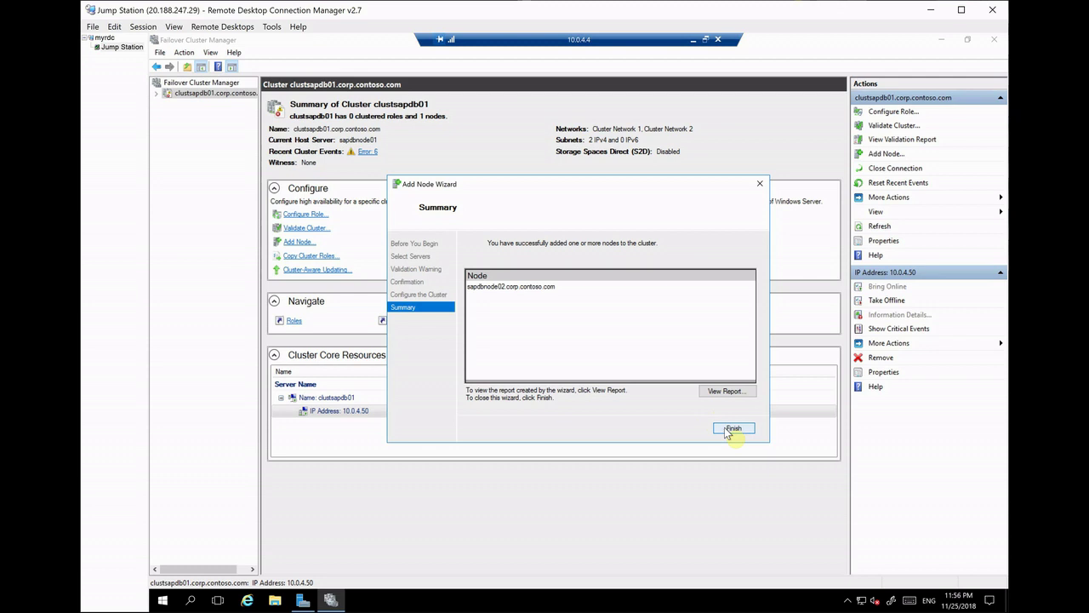
pyautogui.click(724, 427)
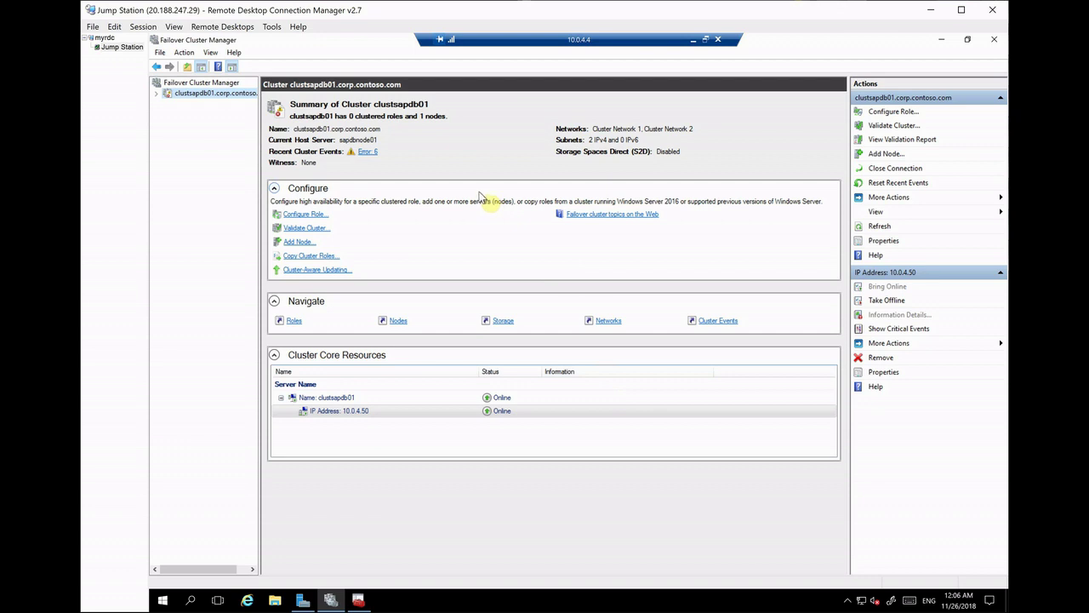
# - Expand clustsapdb01 and review its roles and nodes, checking sapdbnode01 and sapdbnode02 are Up
pyautogui.click(156, 94)
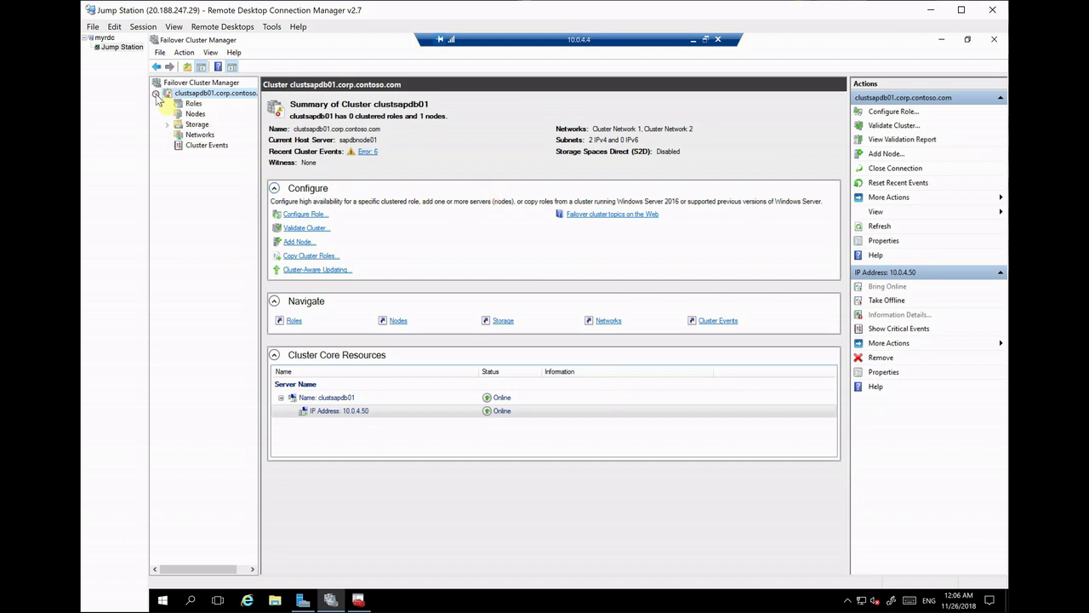
pyautogui.click(194, 103)
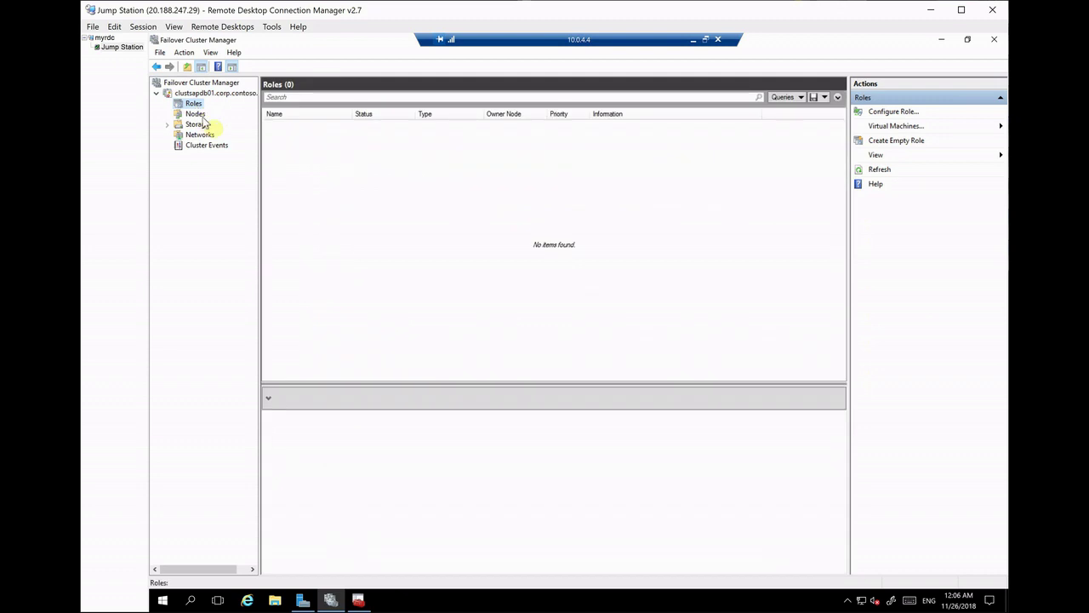
pyautogui.click(203, 117)
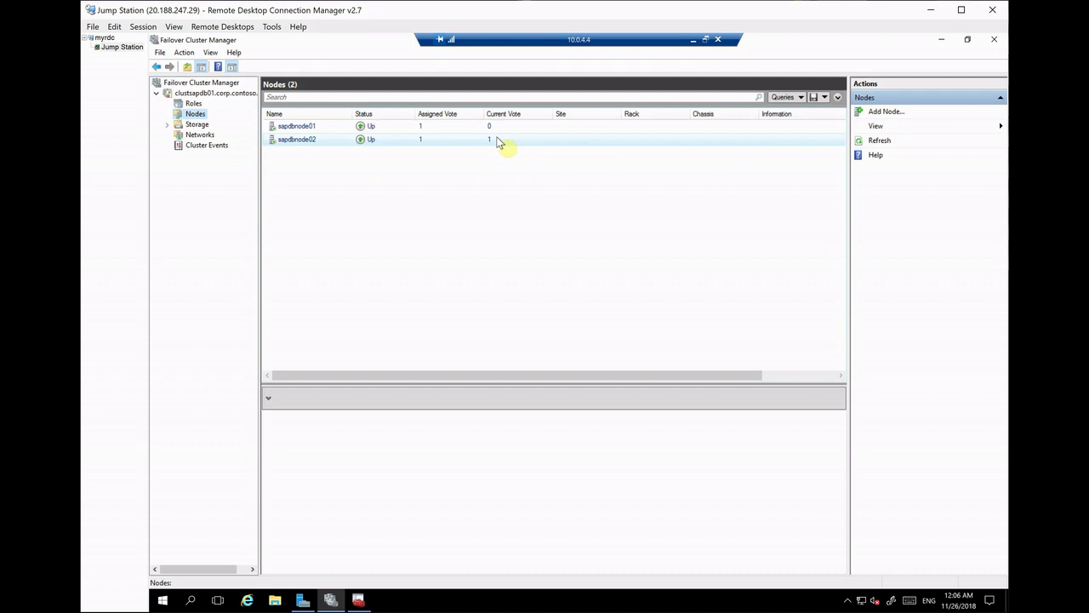
# - Review cluster storage, then show Cluster Network 2 details with subnet 10.0.7.0/24
pyautogui.click(197, 125)
pyautogui.click(168, 125)
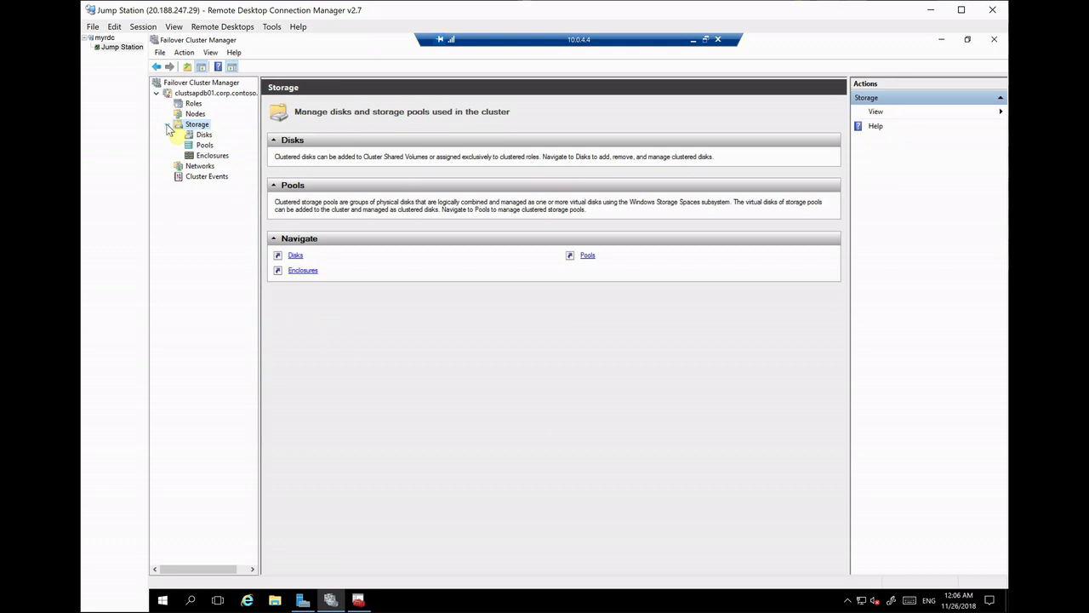
pyautogui.click(168, 125)
pyautogui.click(192, 136)
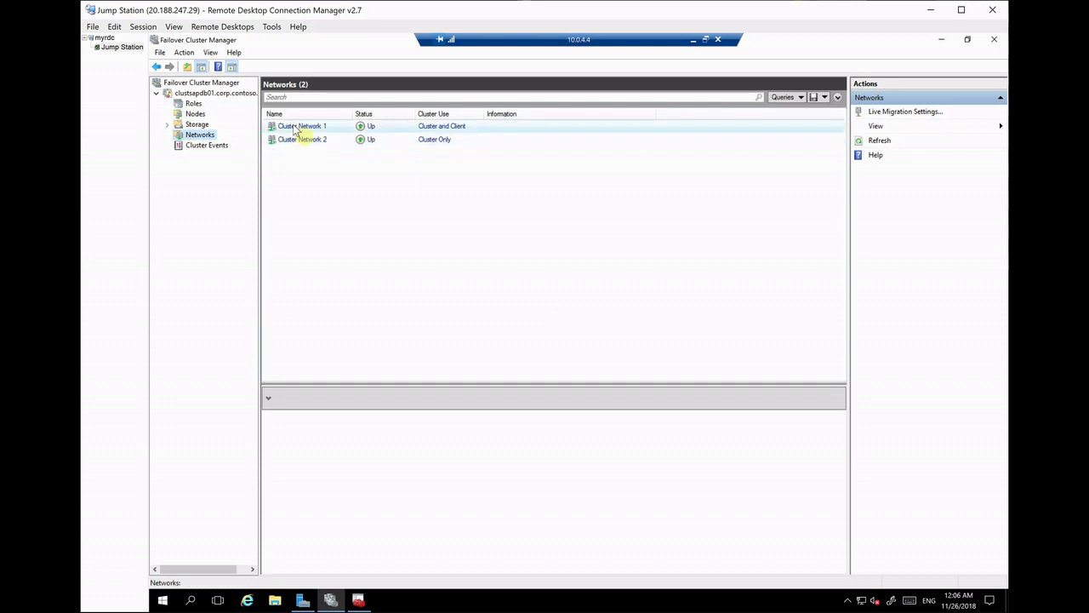
pyautogui.click(297, 140)
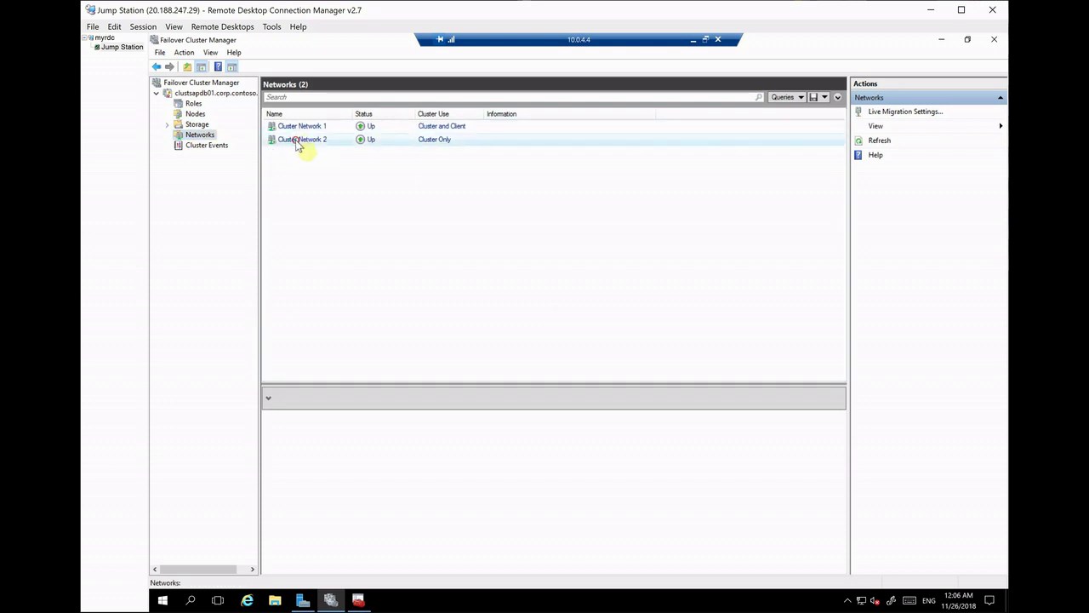